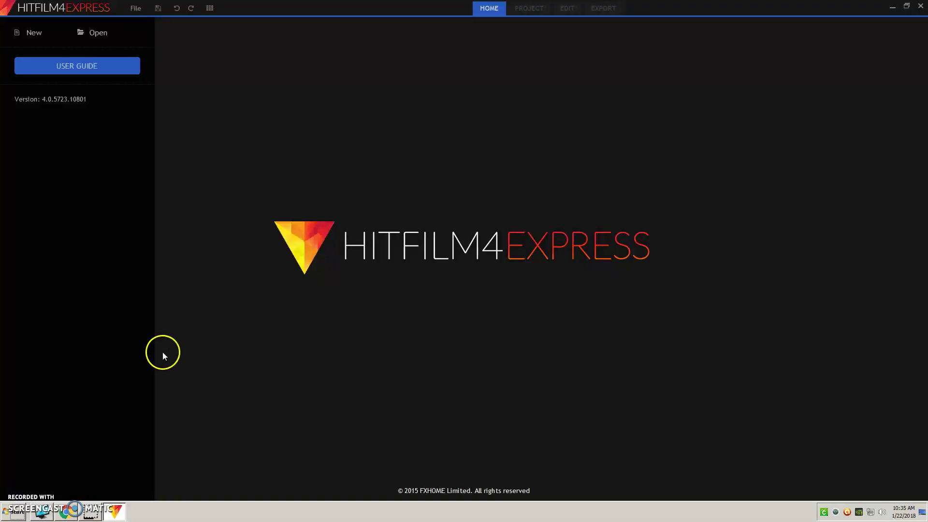
# Create a new project from the 720p HD @ 30 fps template and start editing.
pyautogui.click(32, 34)
pyautogui.click(32, 34)
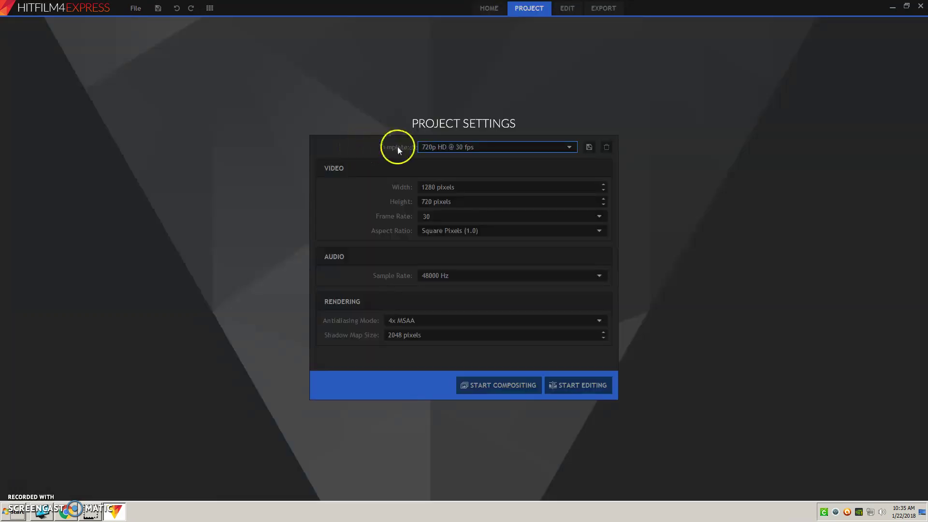
pyautogui.click(445, 149)
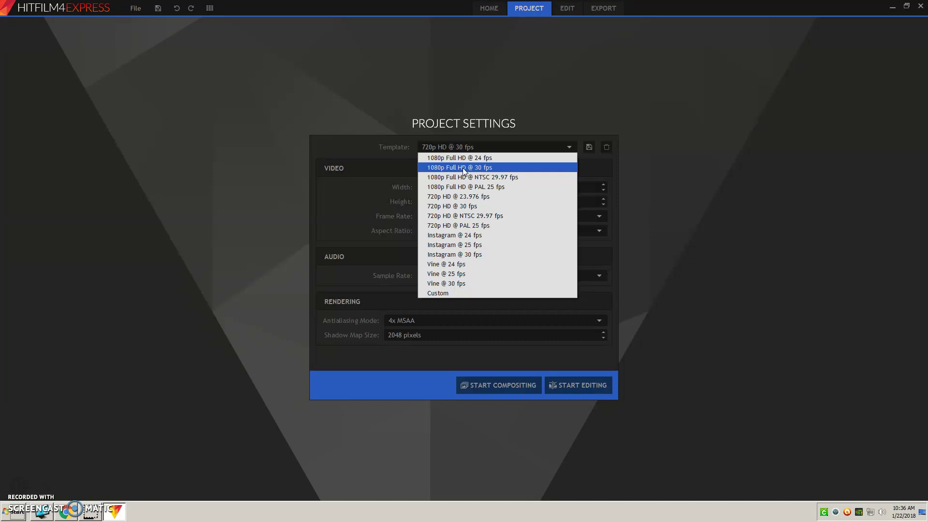
pyautogui.click(435, 209)
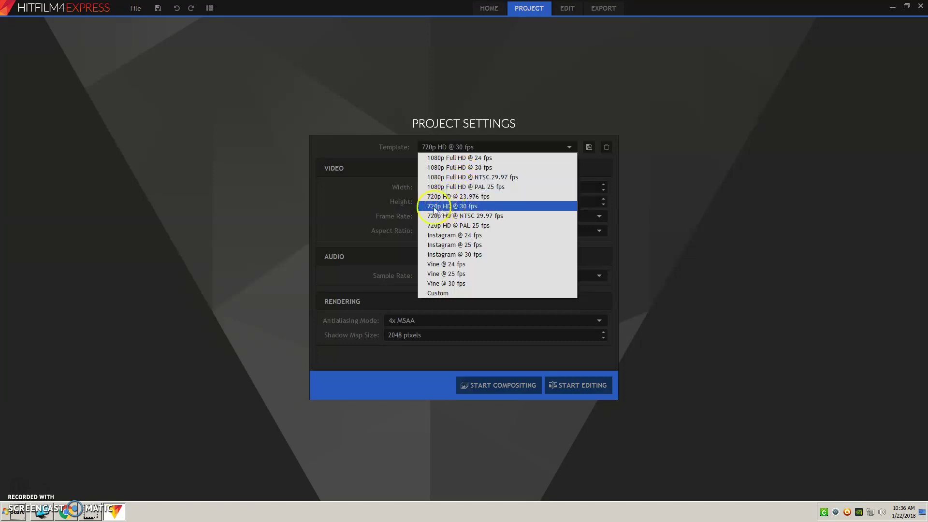
pyautogui.click(473, 207)
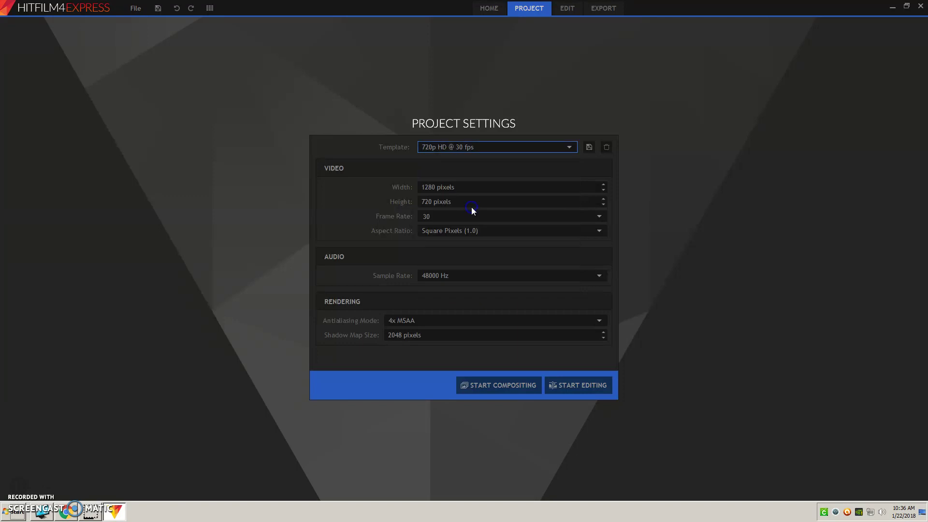
pyautogui.click(578, 385)
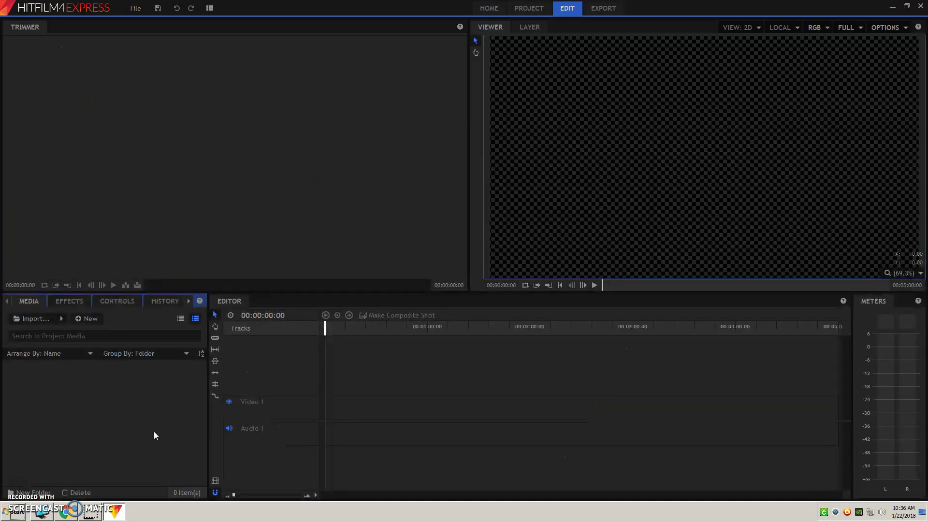
# Select all ten videos and photos in The Fair folder for import into the Media panel.
pyautogui.click(210, 8)
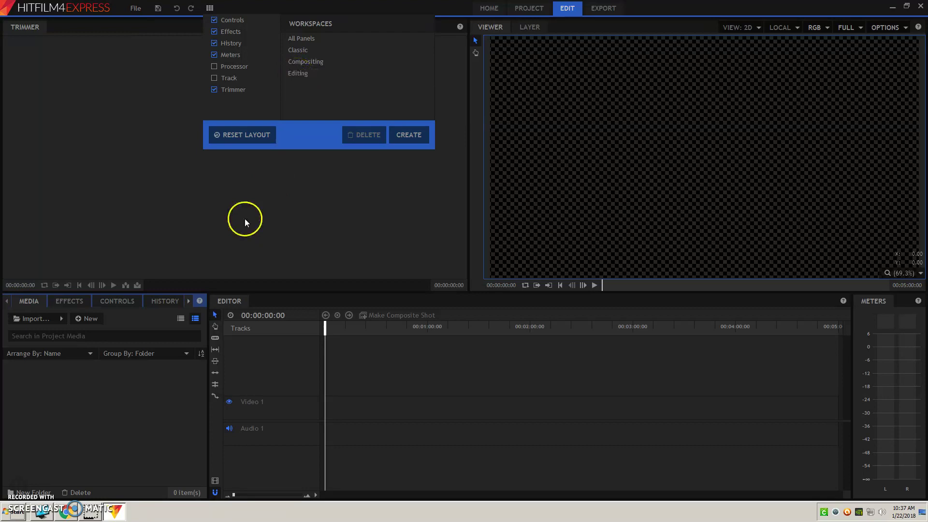
pyautogui.click(124, 393)
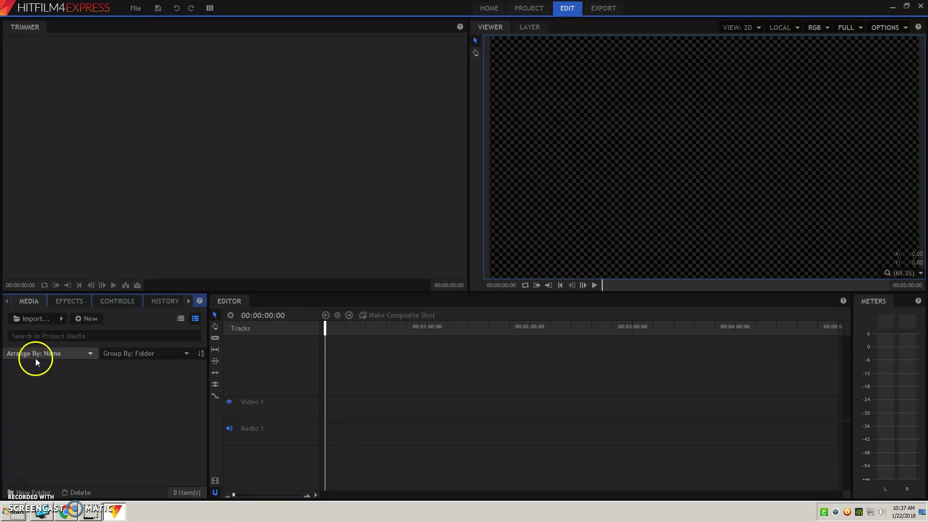
pyautogui.click(26, 318)
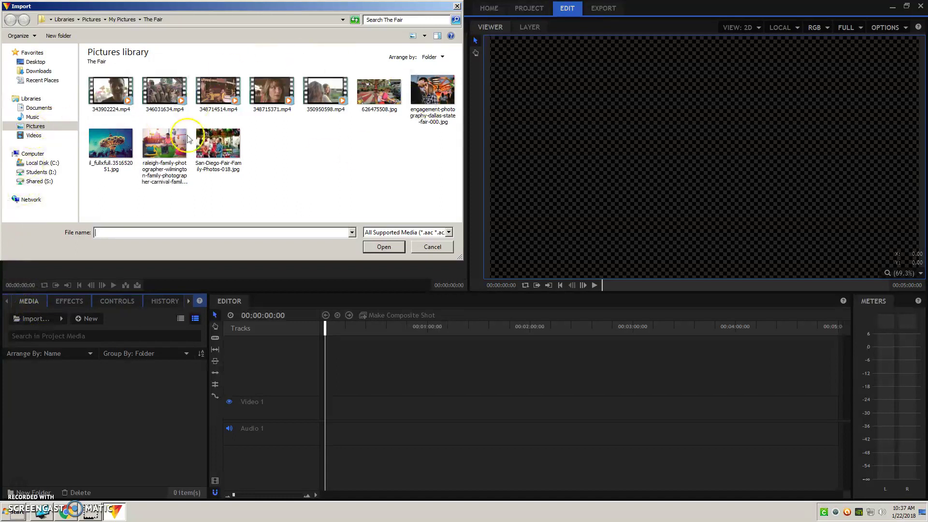
pyautogui.click(110, 99)
pyautogui.keyDown('shift'); pyautogui.click(215, 143); pyautogui.keyUp('shift')
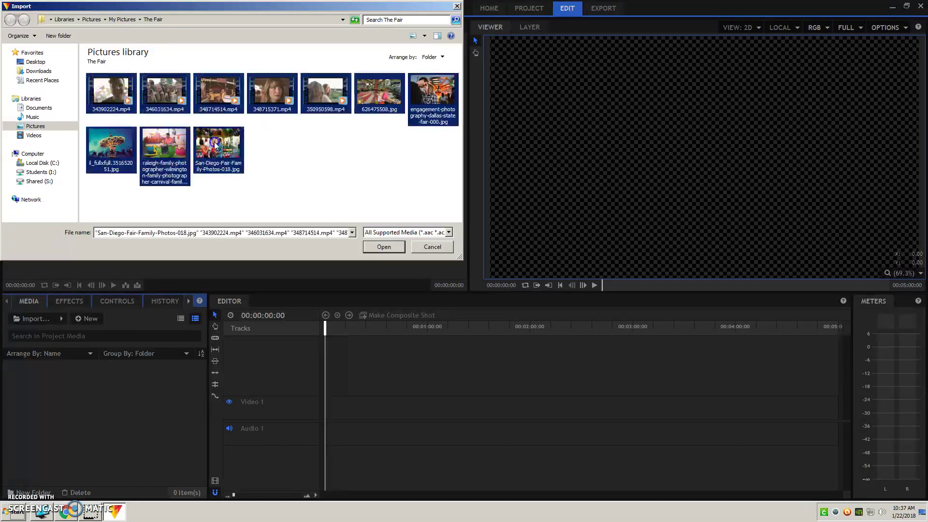
# Finish the import, then preview 346031634.mp4 in the Trimmer and mark a point near 00;00;03;20.
pyautogui.click(375, 248)
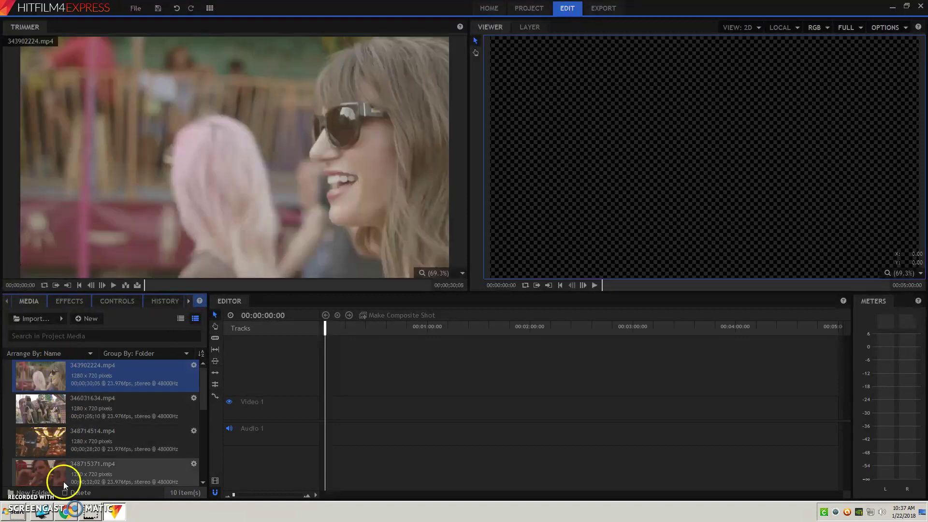
pyautogui.click(66, 415)
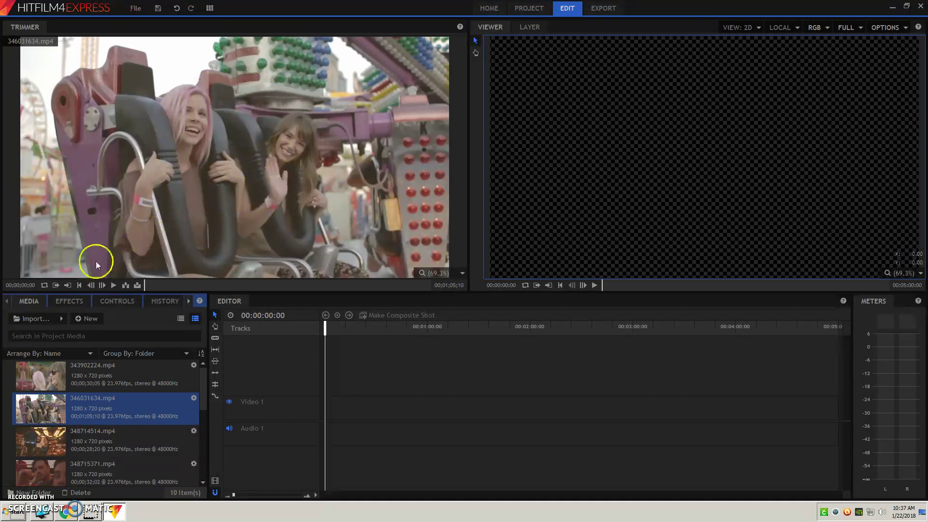
pyautogui.click(114, 286)
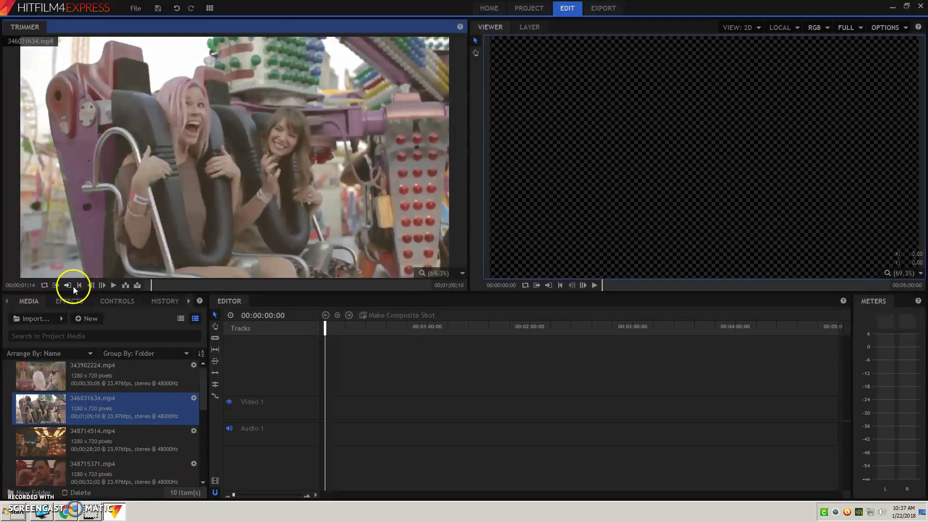
pyautogui.click(115, 286)
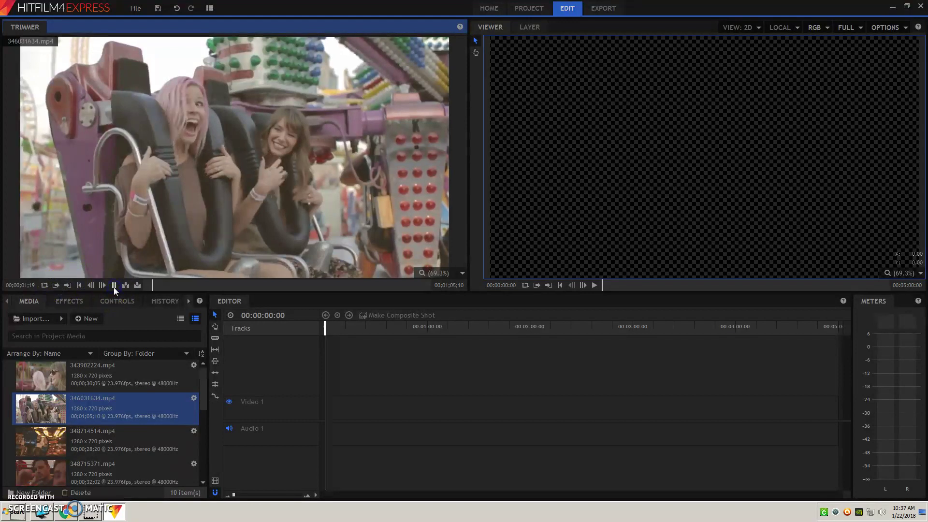
pyautogui.click(114, 286)
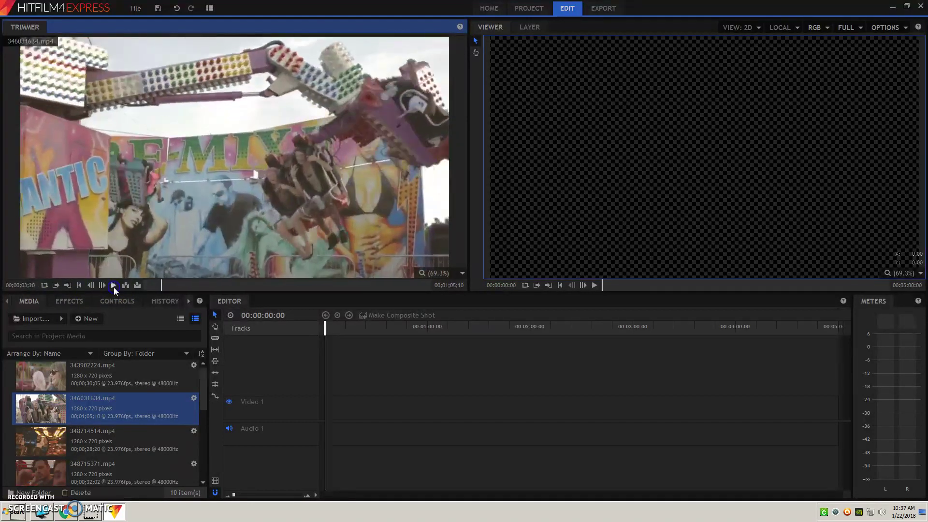
pyautogui.click(68, 285)
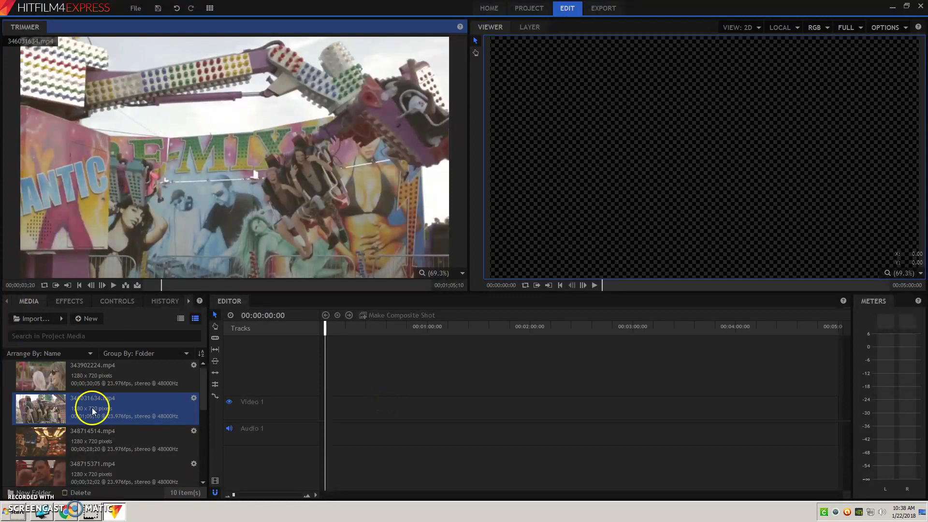
# Place the carousel photo il_fullxfull.351652051.jpg at the start of Video 1.
pyautogui.scroll(-3, 75, 435)
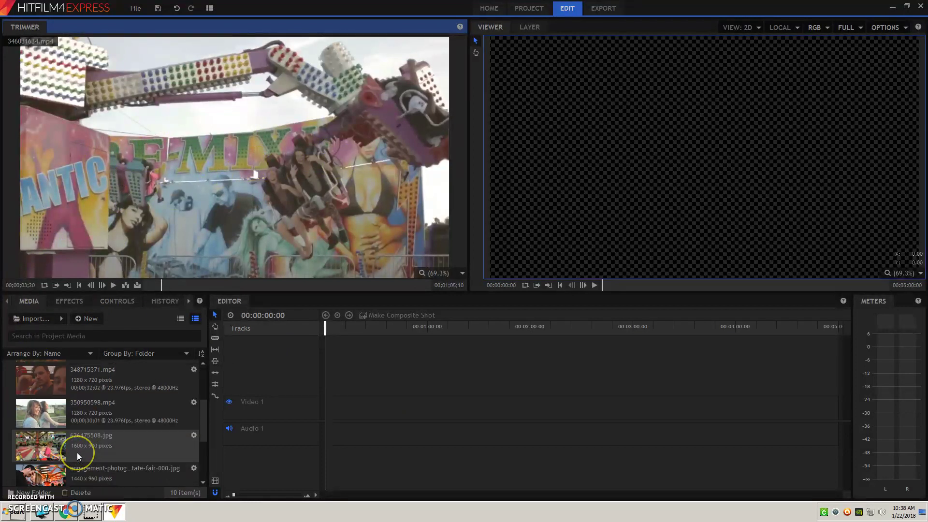
pyautogui.scroll(-3, 68, 417)
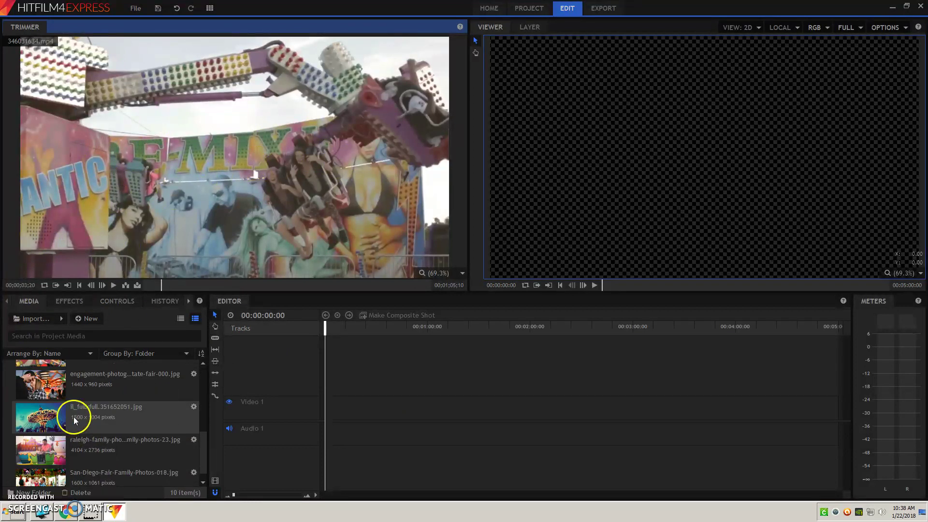
pyautogui.click(144, 411)
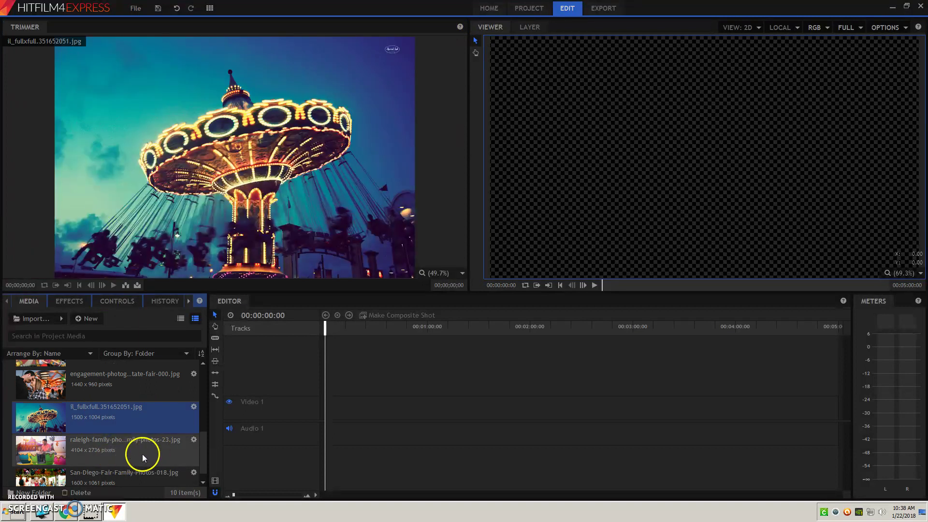
pyautogui.scroll(5, 123, 473)
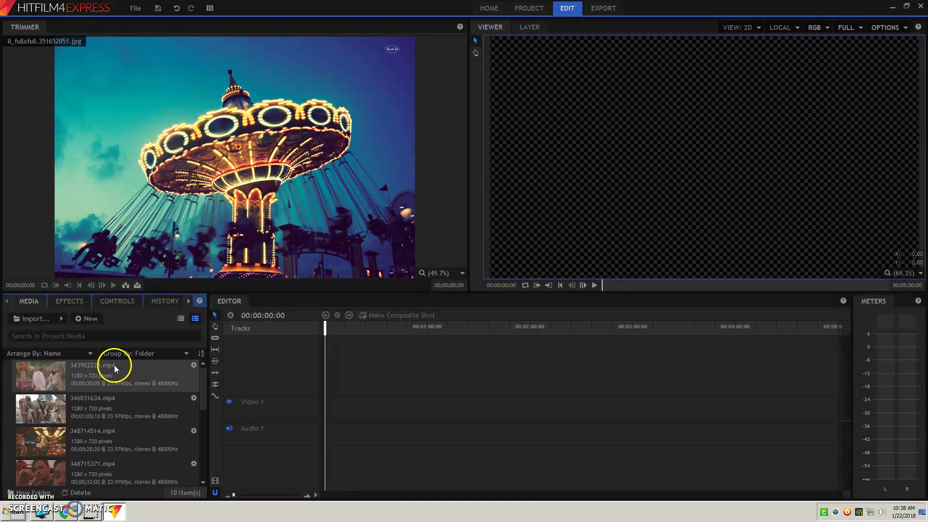
pyautogui.scroll(-5, 132, 442)
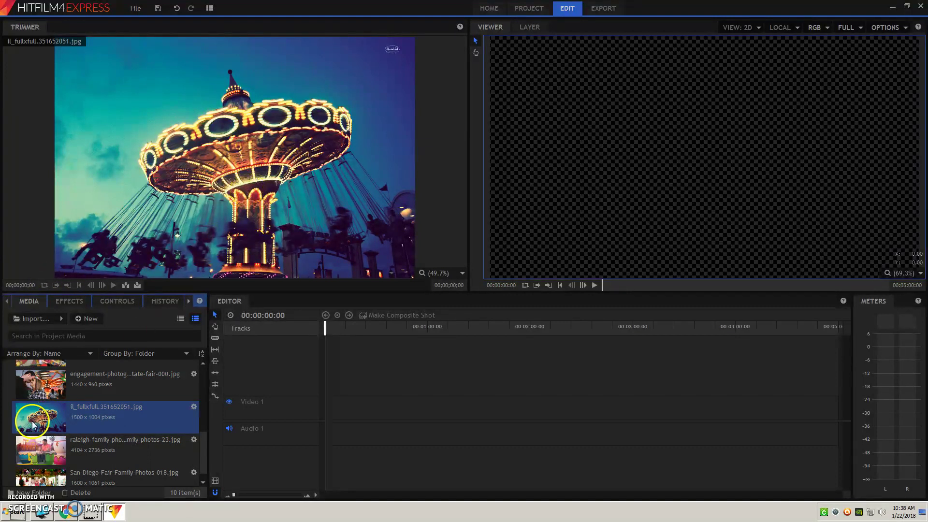
pyautogui.moveTo(38, 418); pyautogui.dragTo(326, 400)
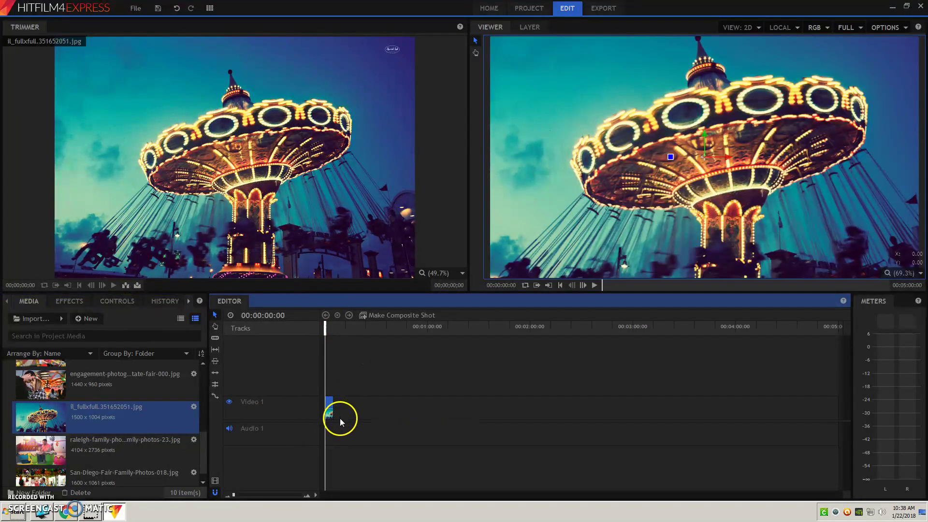
# Lengthen the carousel photo by six frames to 00:00:05:06 and return the playhead to 0.
pyautogui.click(307, 496)
pyautogui.click(308, 496)
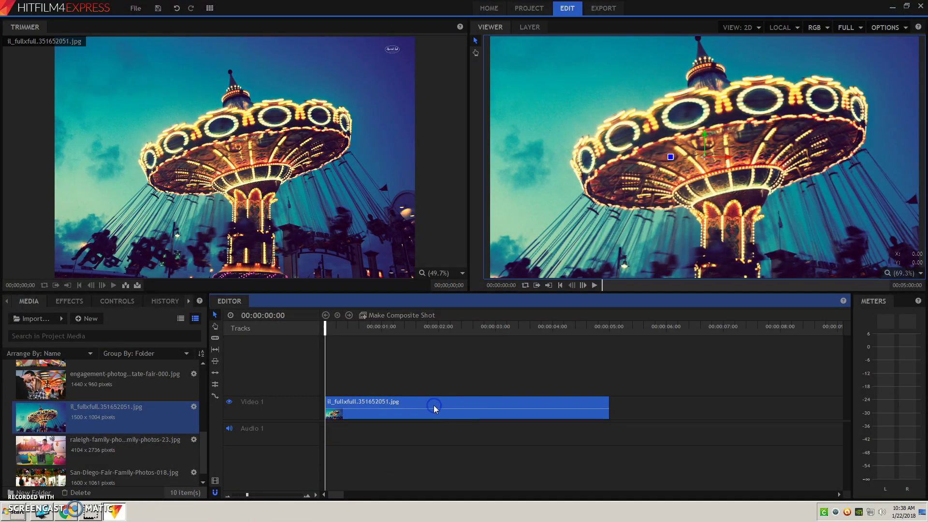
pyautogui.click(348, 419)
pyautogui.click(349, 327)
pyautogui.moveTo(326, 327); pyautogui.dragTo(580, 333)
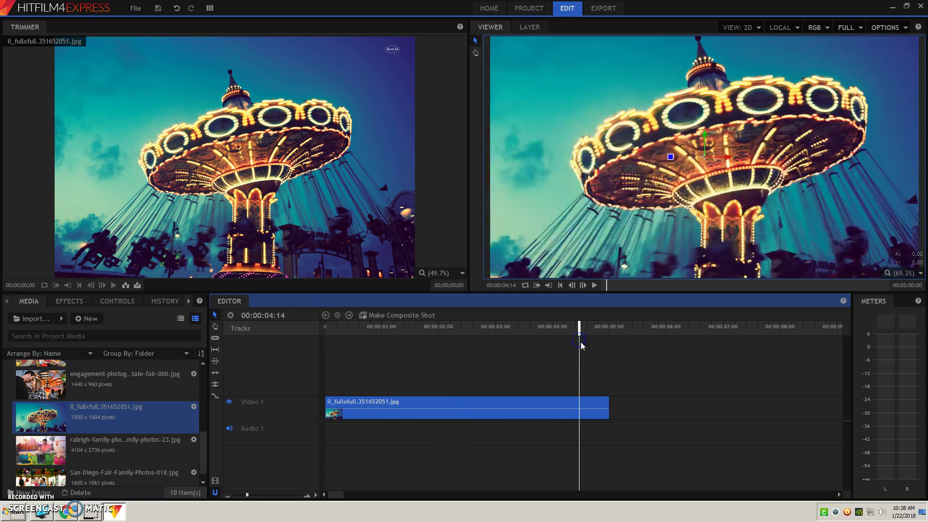
pyautogui.click(606, 399)
pyautogui.moveTo(610, 399); pyautogui.dragTo(635, 411)
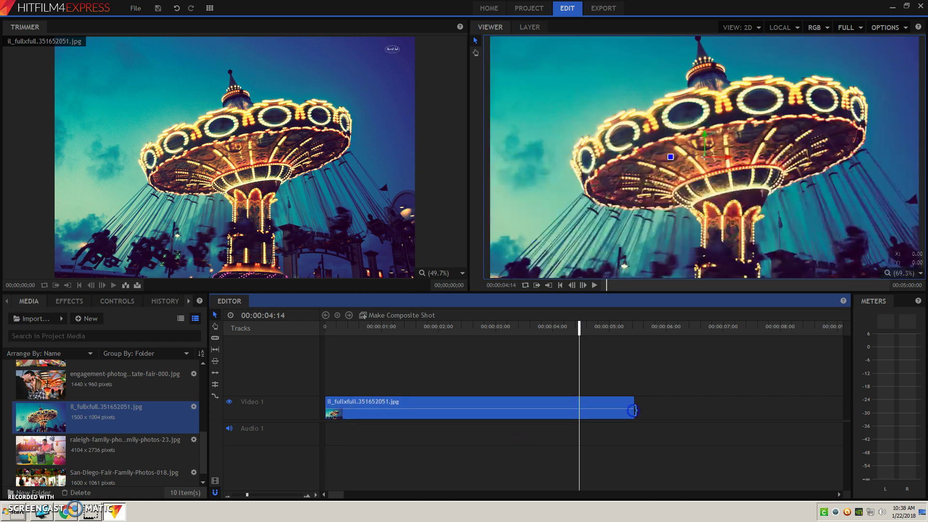
pyautogui.click(343, 402)
pyautogui.moveTo(572, 331); pyautogui.dragTo(281, 312)
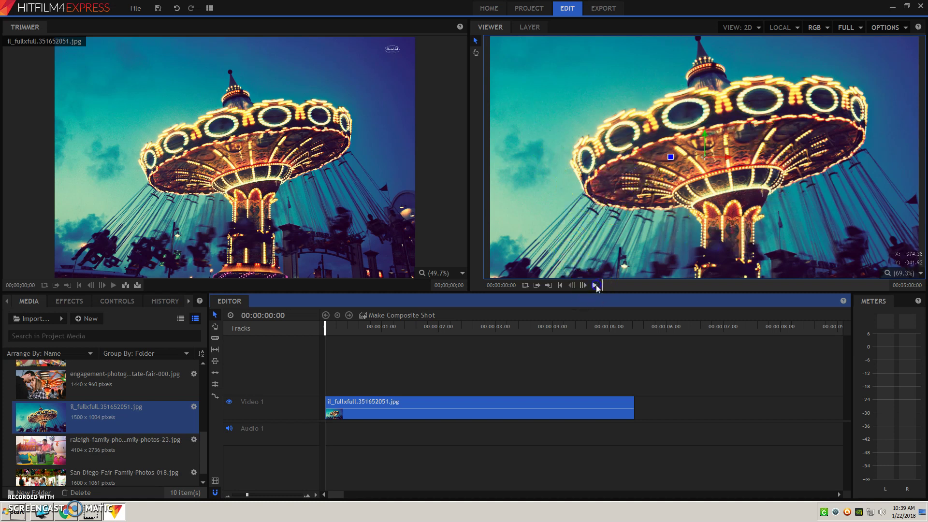
# Add the raleigh family teacup photo after the carousel photo on Video 1 and play both.
pyautogui.click(595, 285)
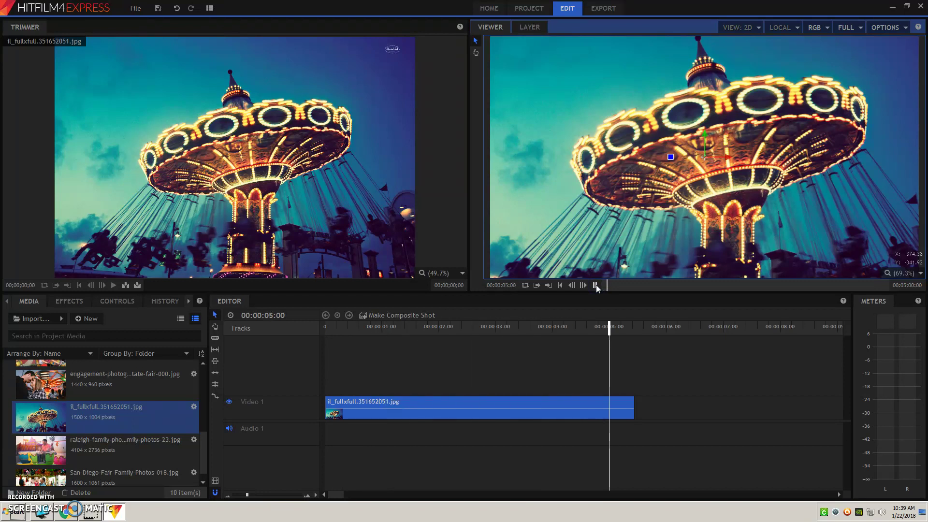
pyautogui.click(596, 286)
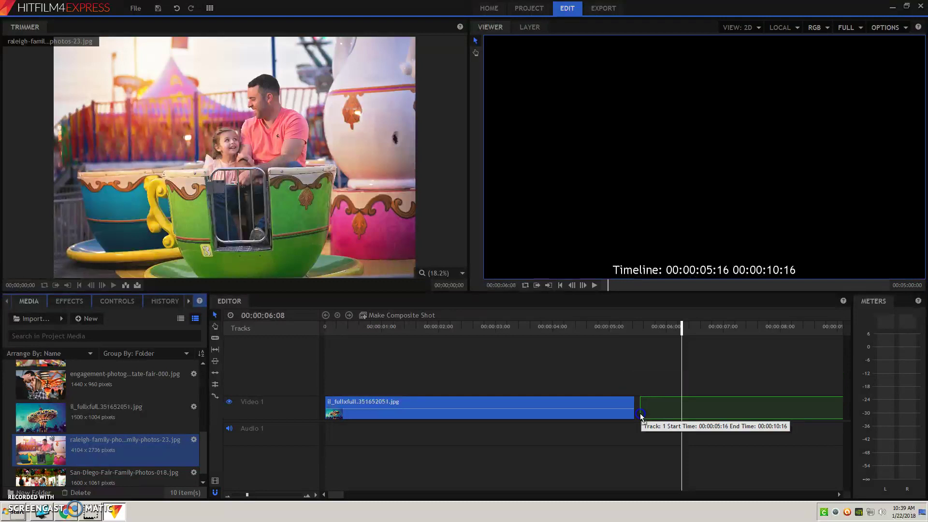
pyautogui.moveTo(641, 415); pyautogui.dragTo(582, 346)
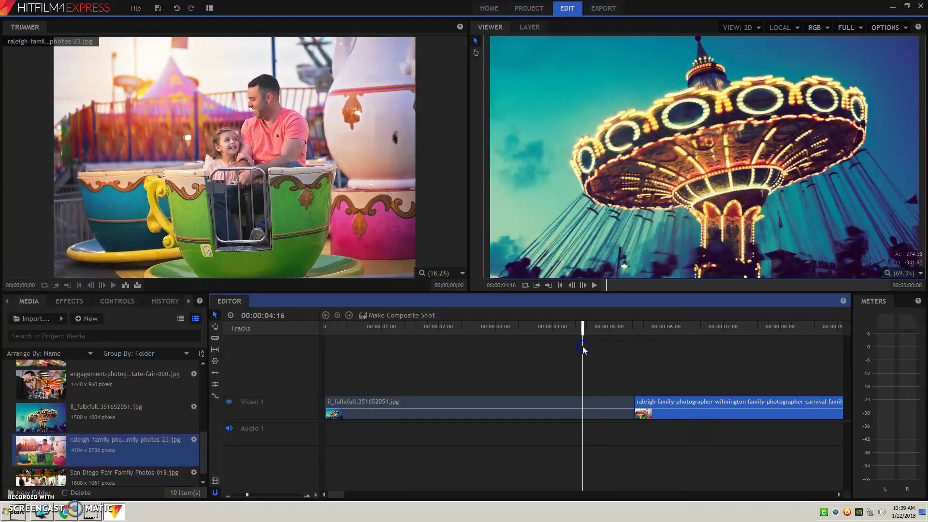
pyautogui.click(599, 285)
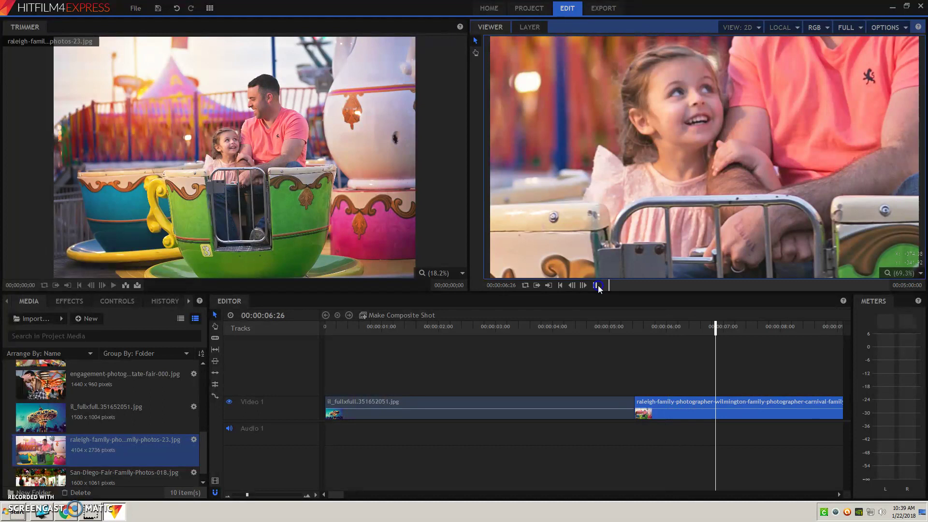
pyautogui.click(599, 285)
pyautogui.click(632, 205)
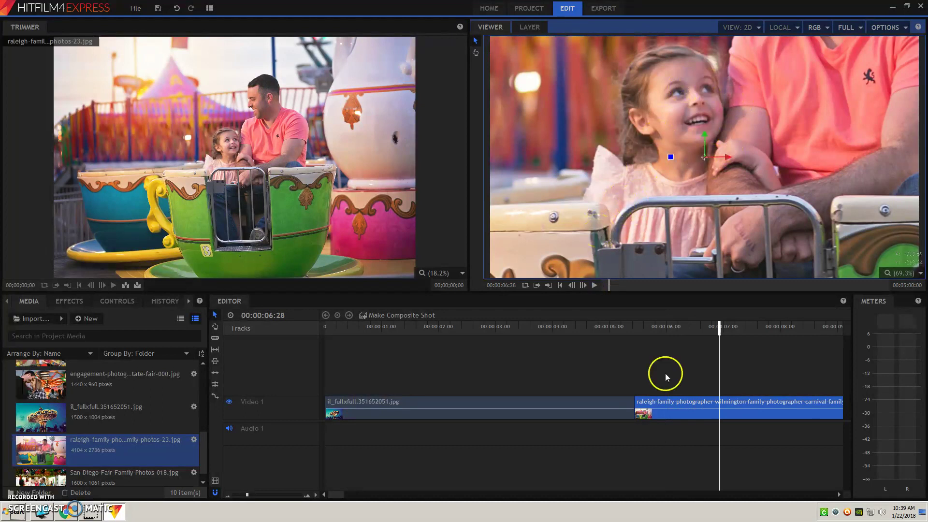
# Scale the teacup photo with Transform > Fit To Frame Width and nudge it in the viewer.
pyautogui.rightClick(675, 413)
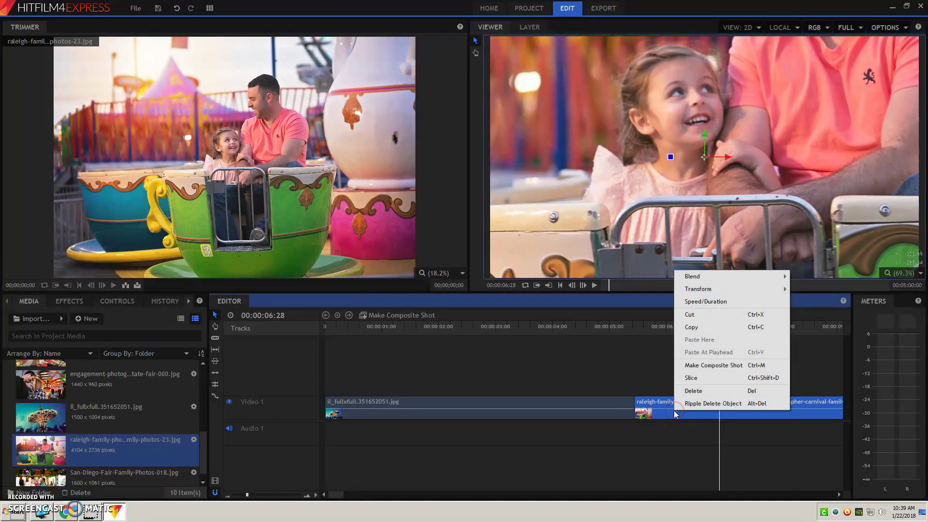
pyautogui.moveTo(703, 290)
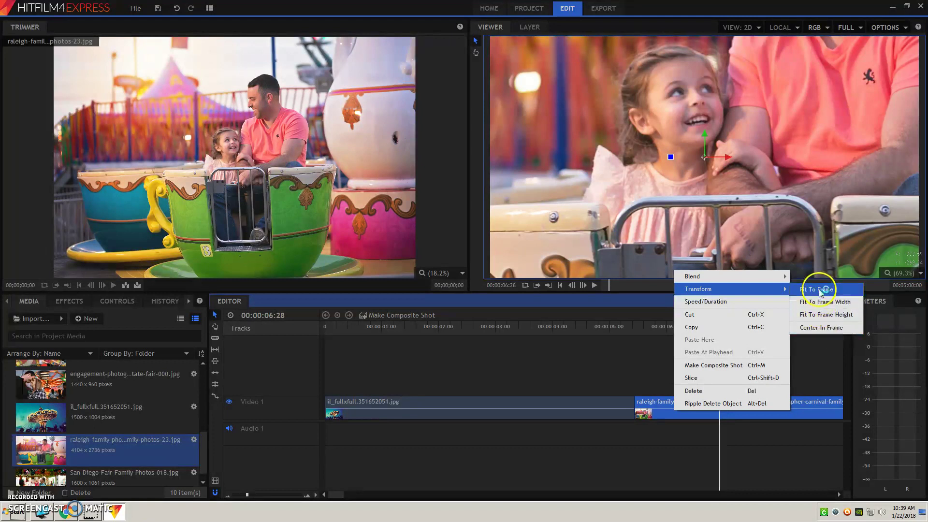
pyautogui.click(821, 303)
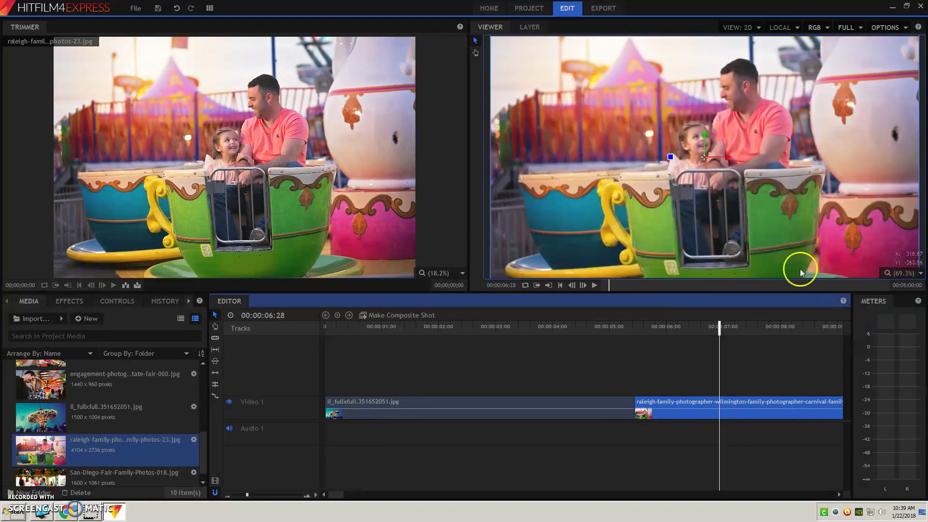
pyautogui.click(672, 158)
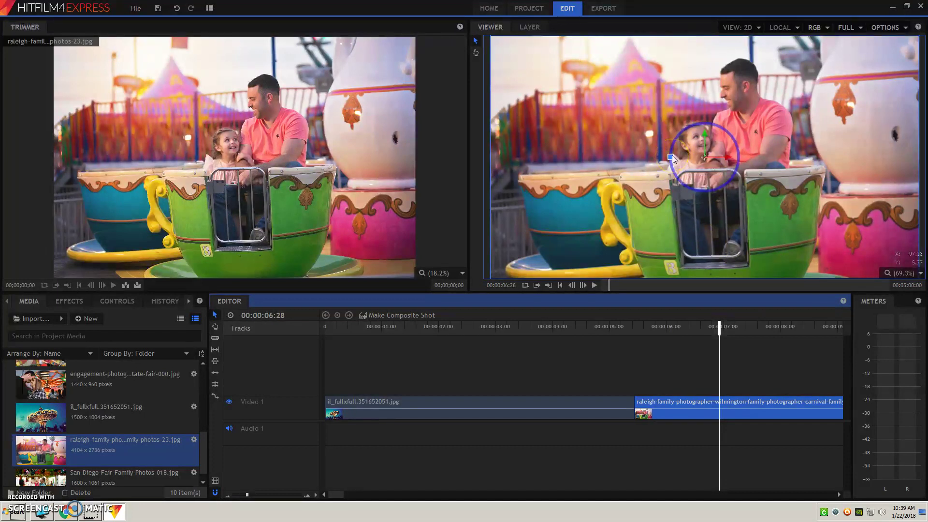
pyautogui.click(711, 156)
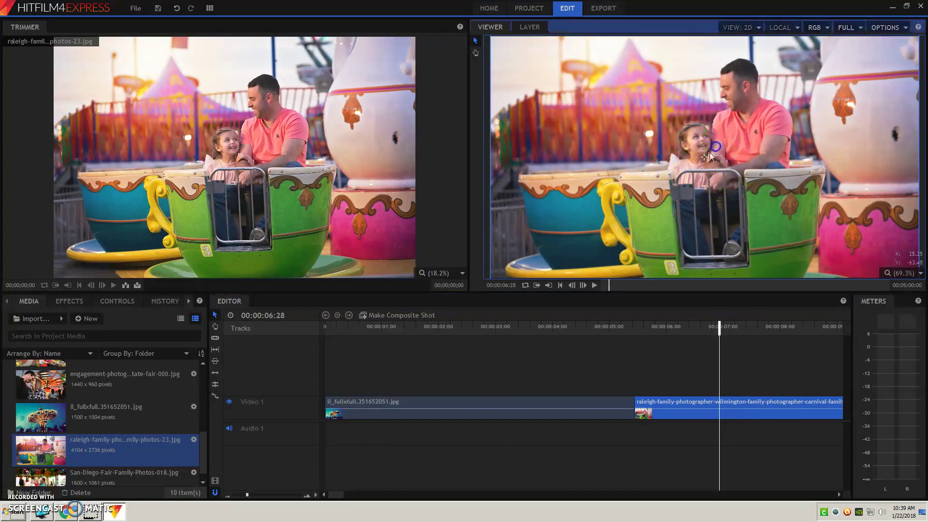
pyautogui.moveTo(711, 153); pyautogui.dragTo(714, 195)
pyautogui.click(750, 263)
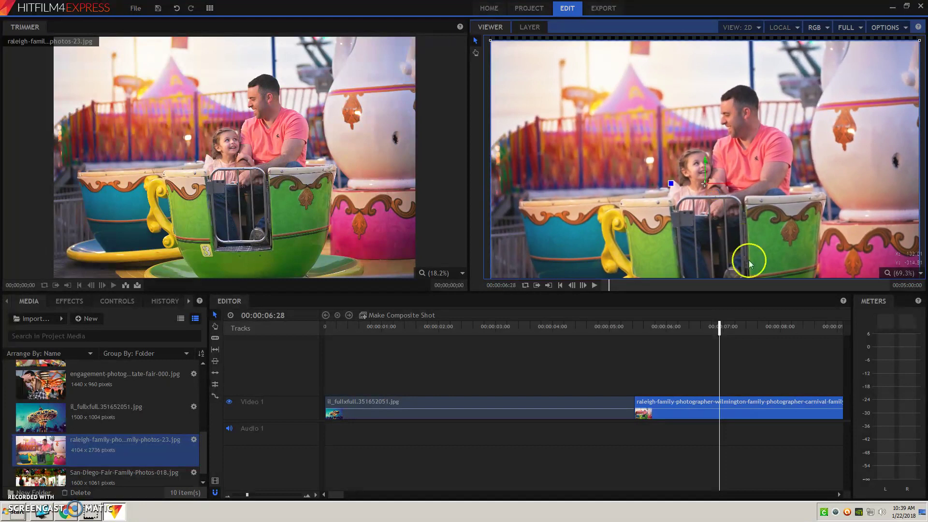
# Refit the teacup photo and centre it with Transform > Center In Frame.
pyautogui.rightClick(775, 420)
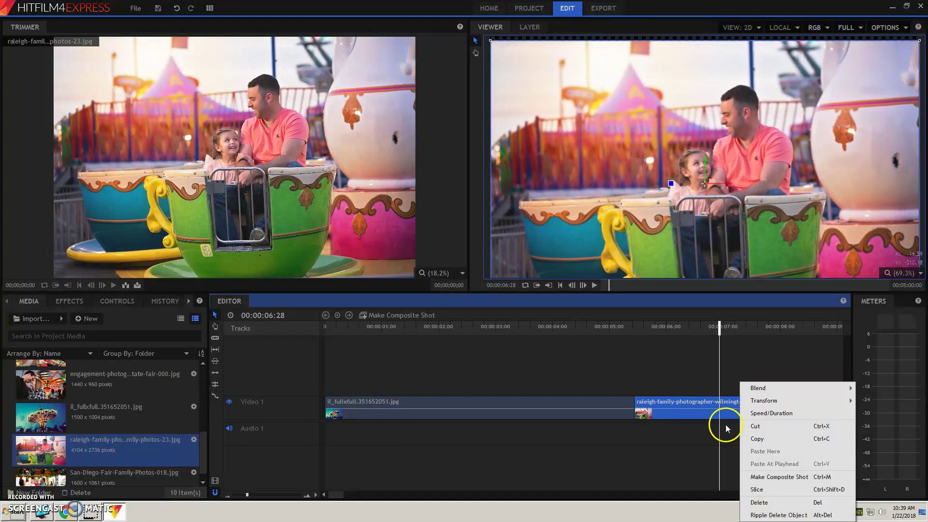
pyautogui.moveTo(773, 401)
pyautogui.click(701, 439)
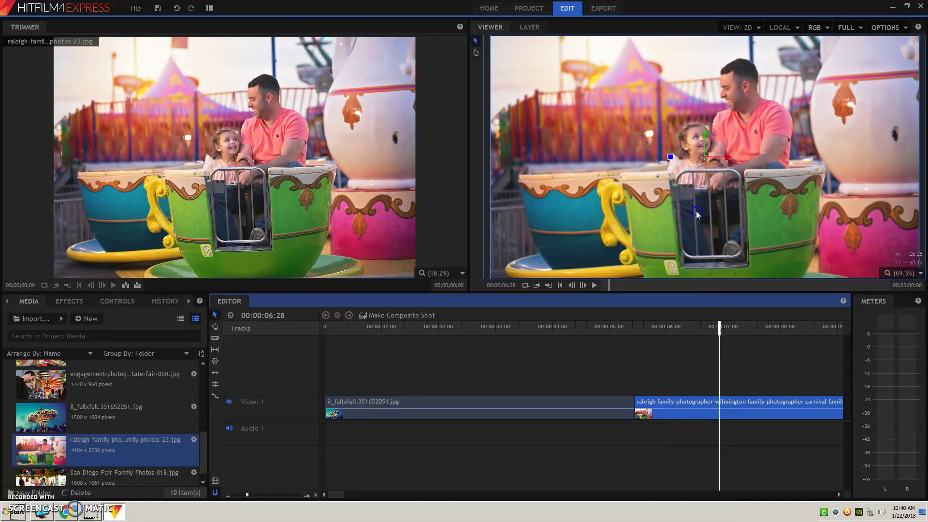
pyautogui.moveTo(696, 215)
pyautogui.mouseDown()
pyautogui.moveTo(725, 216)
pyautogui.moveTo(685, 216)
pyautogui.mouseUp()
pyautogui.click(733, 408)
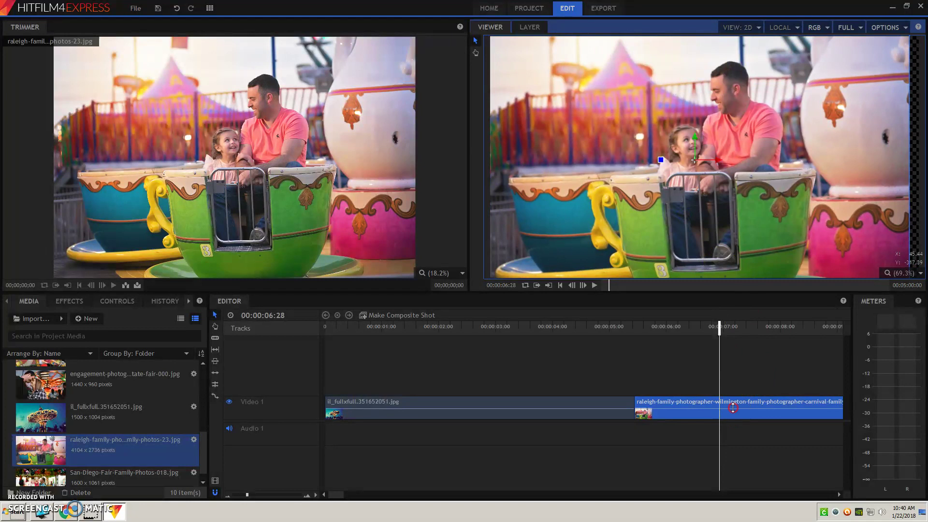
pyautogui.rightClick(733, 408)
pyautogui.moveTo(754, 401)
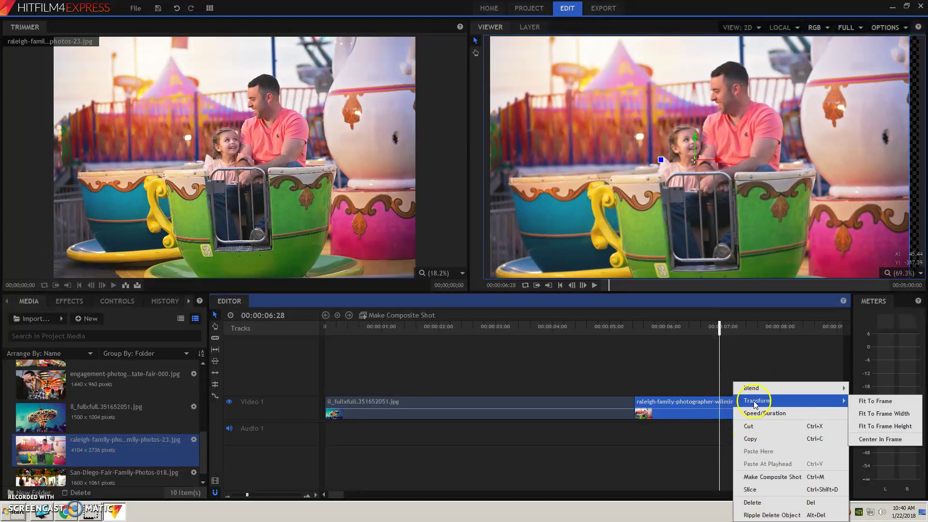
pyautogui.click(880, 439)
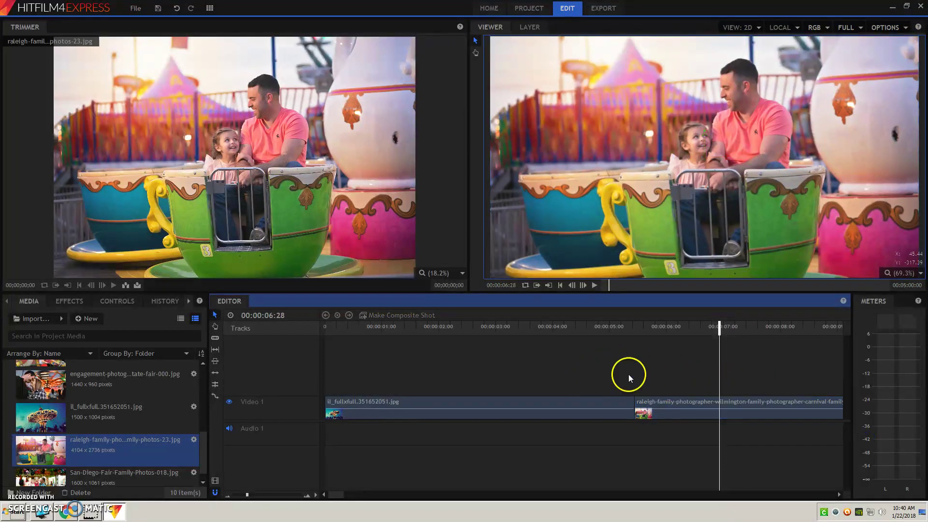
# Fade out the end of the carousel clip by lowering its opacity line, then preview the cut.
pyautogui.moveTo(721, 328); pyautogui.dragTo(621, 333)
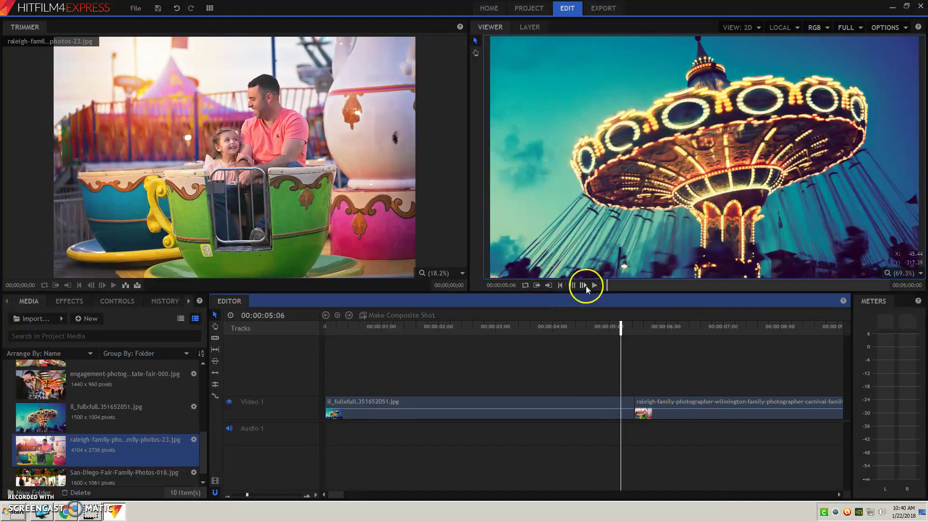
pyautogui.click(595, 286)
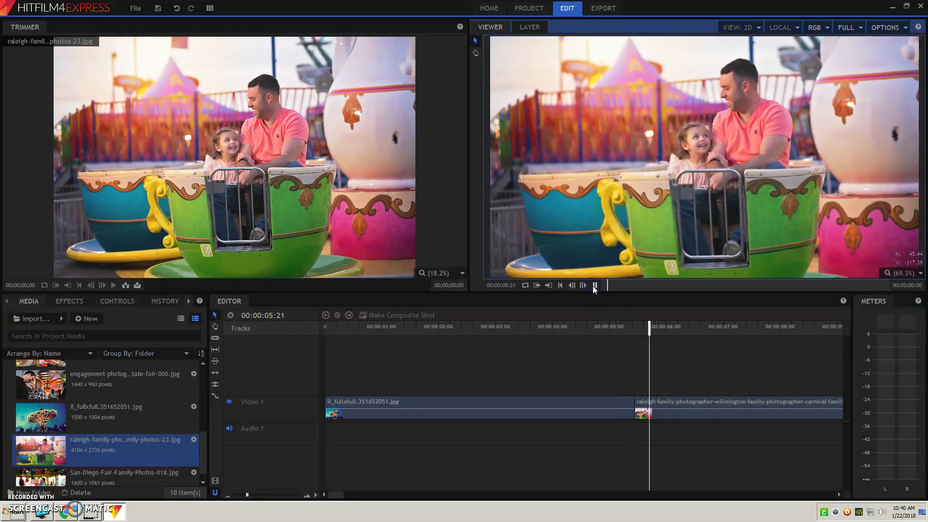
pyautogui.click(594, 288)
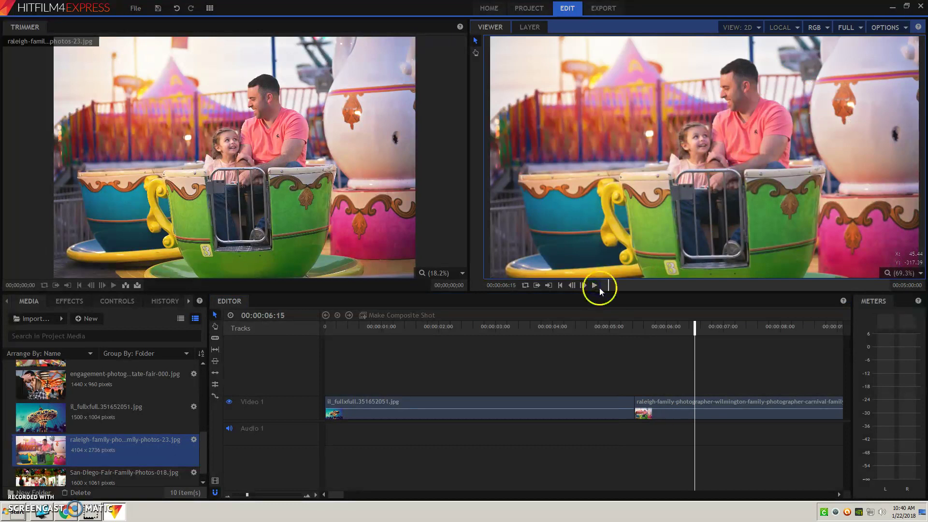
pyautogui.click(620, 415)
pyautogui.moveTo(616, 416); pyautogui.dragTo(616, 425)
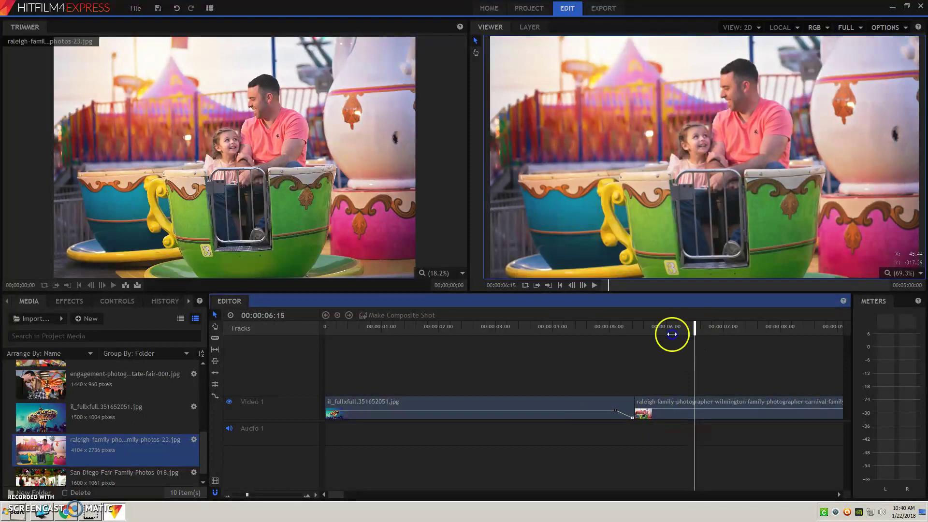
pyautogui.moveTo(692, 329); pyautogui.dragTo(603, 350)
pyautogui.press('space')
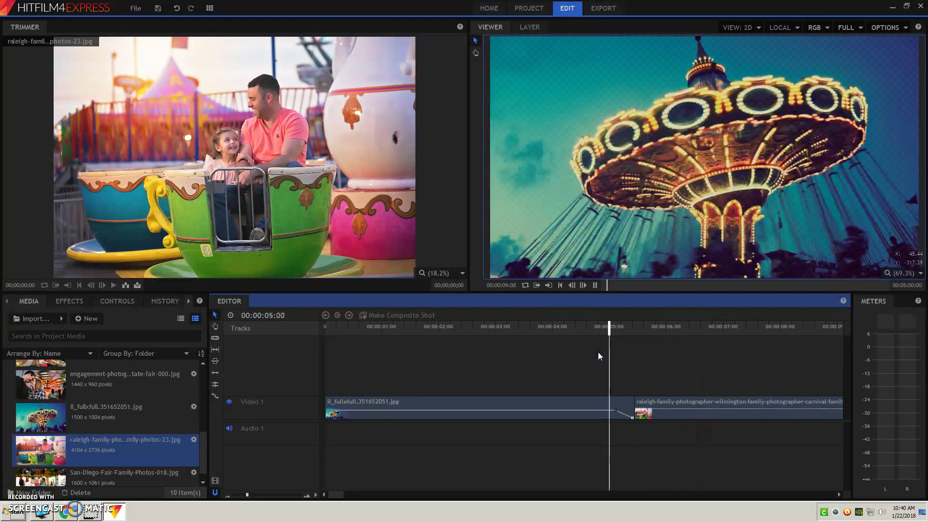
pyautogui.press('space')
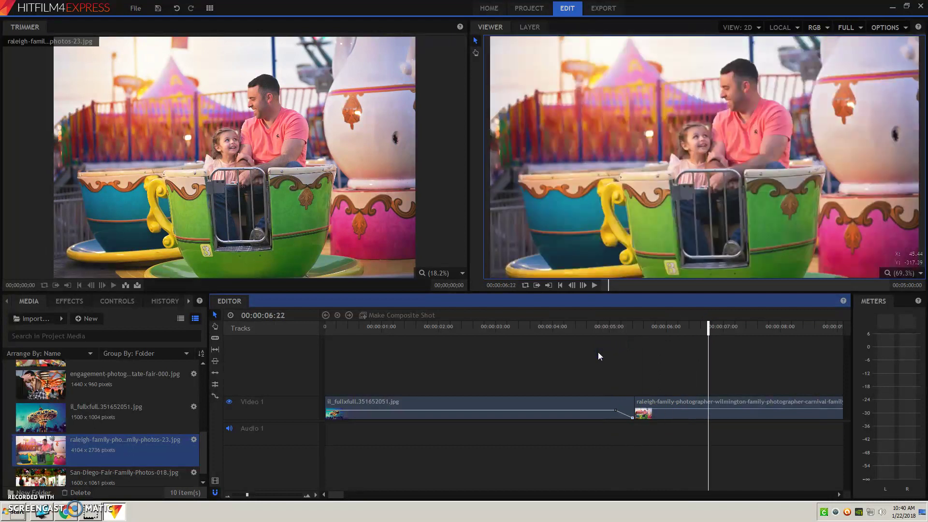
# Fade in the teacup photo from its start with opacity keyframes and preview the crossfade.
pyautogui.click(657, 409)
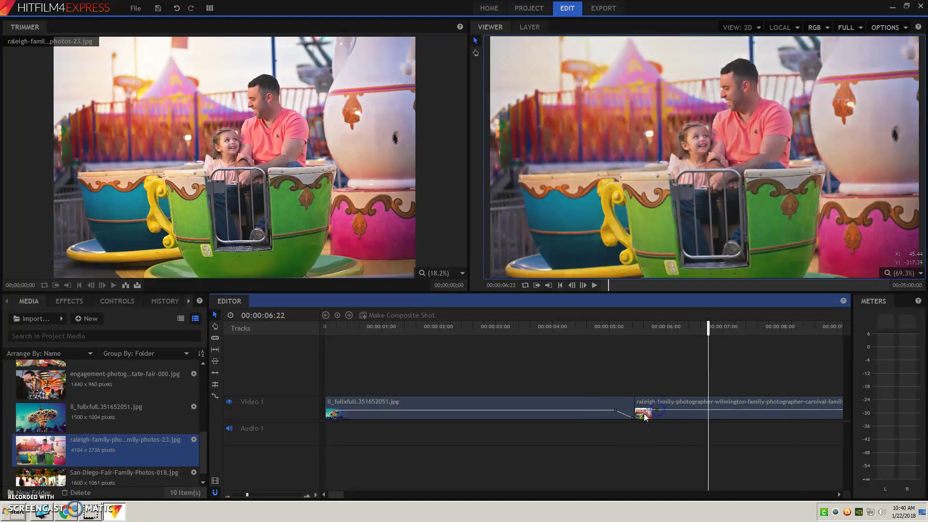
pyautogui.click(639, 411)
pyautogui.moveTo(643, 412); pyautogui.dragTo(641, 425)
pyautogui.moveTo(710, 330); pyautogui.dragTo(611, 333)
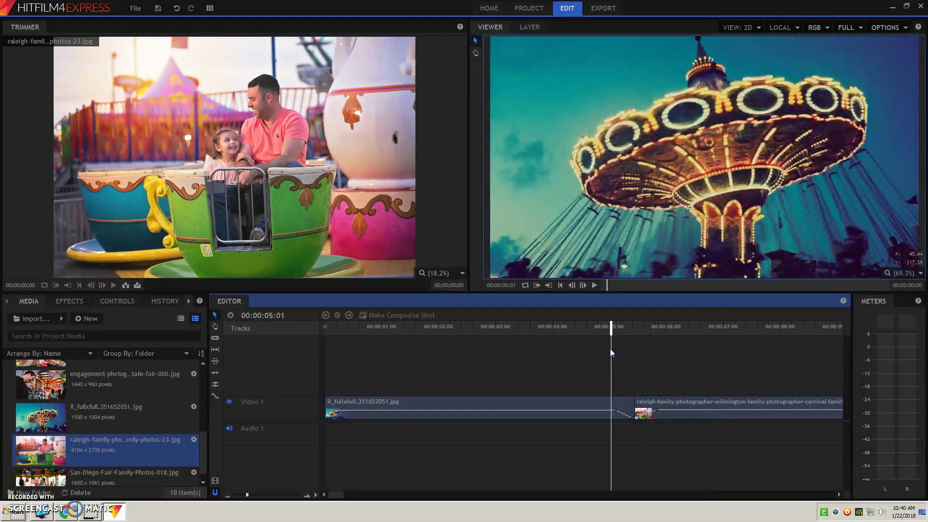
pyautogui.press('space')
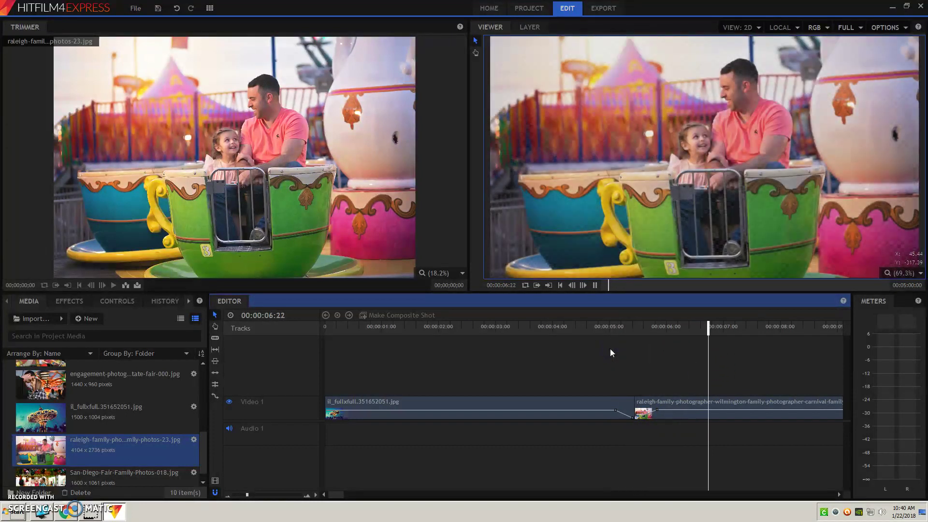
pyautogui.click(663, 396)
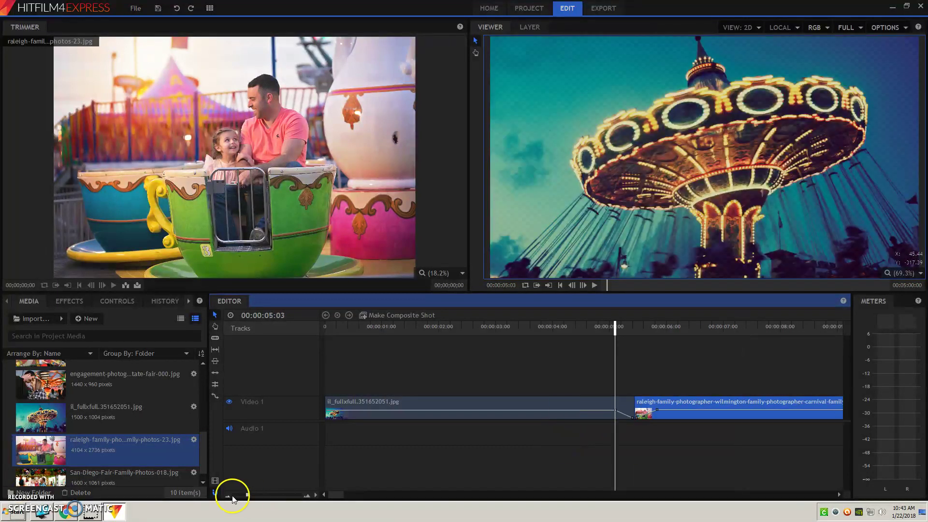
# Insert 343902224.mp4 with its audio right after the teacup photo, at about 10 seconds.
pyautogui.click(229, 495)
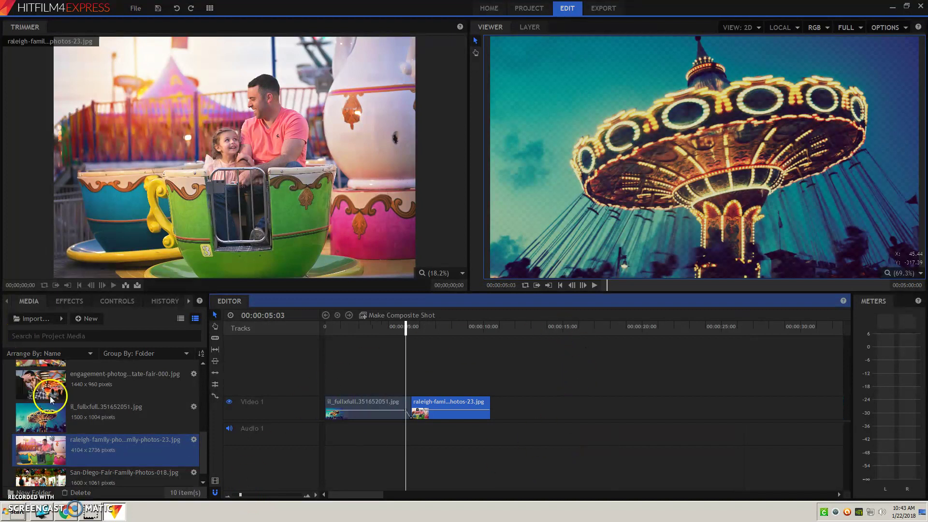
pyautogui.scroll(-1, 103, 447)
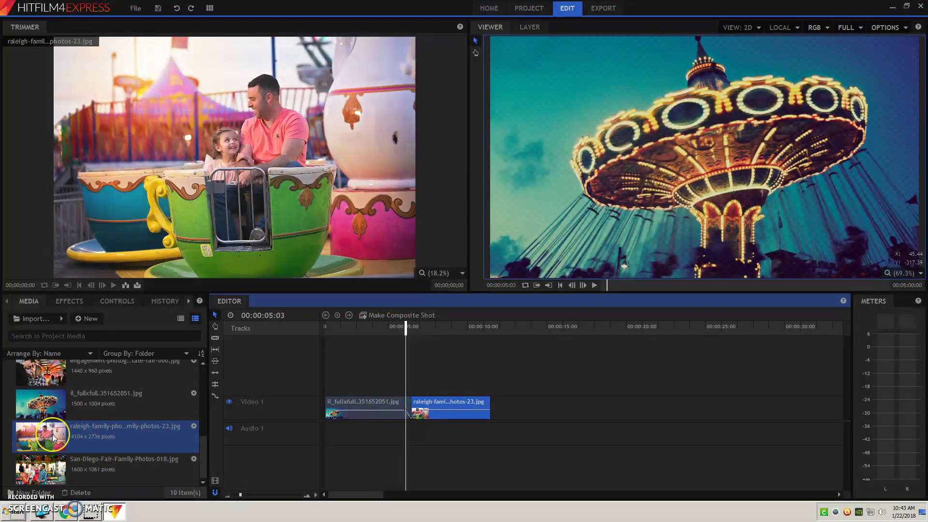
pyautogui.scroll(10, 53, 415)
pyautogui.click(48, 380)
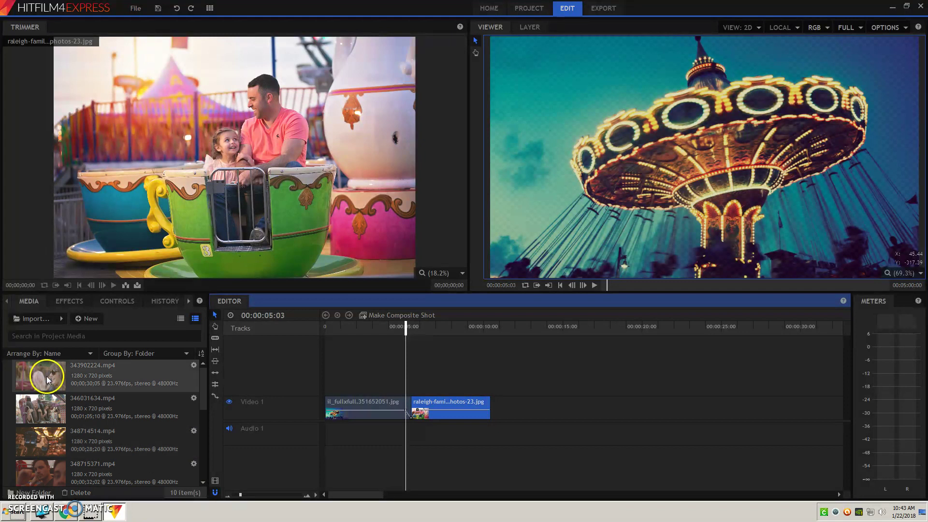
pyautogui.click(32, 405)
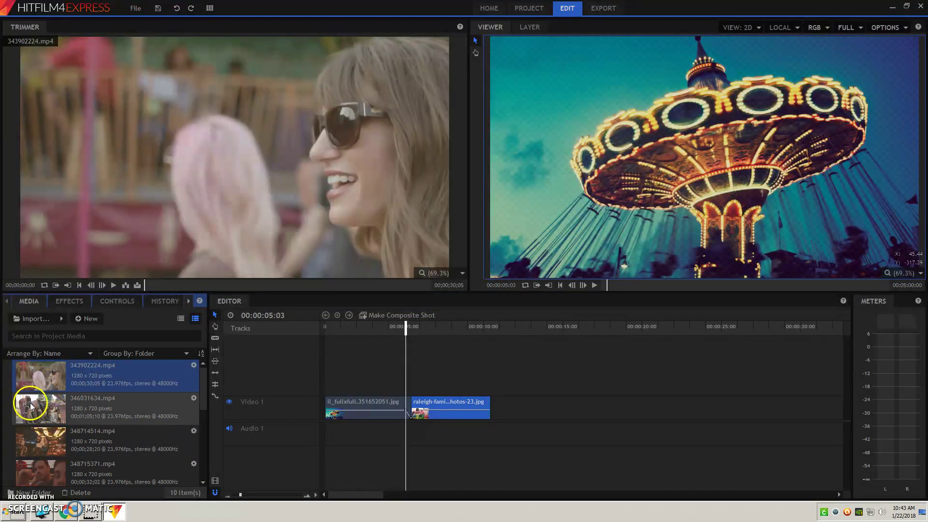
pyautogui.click(43, 377)
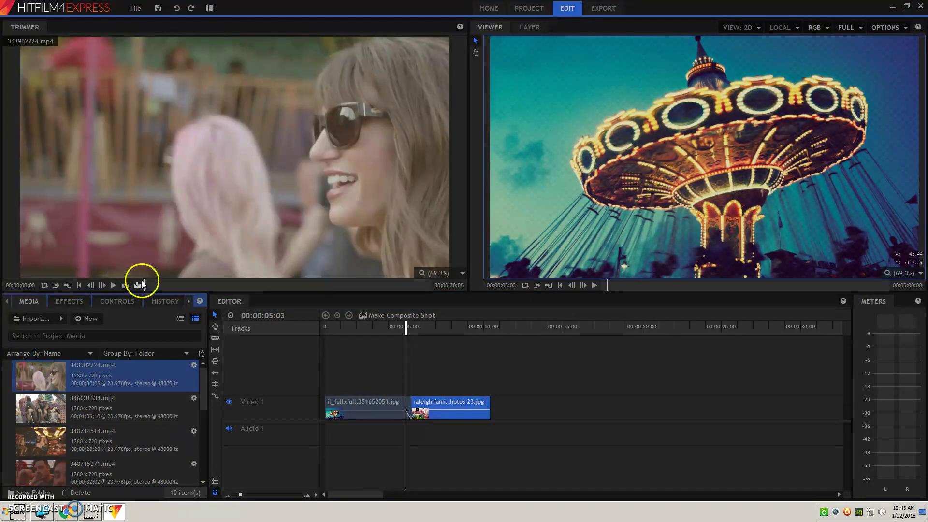
pyautogui.click(407, 328)
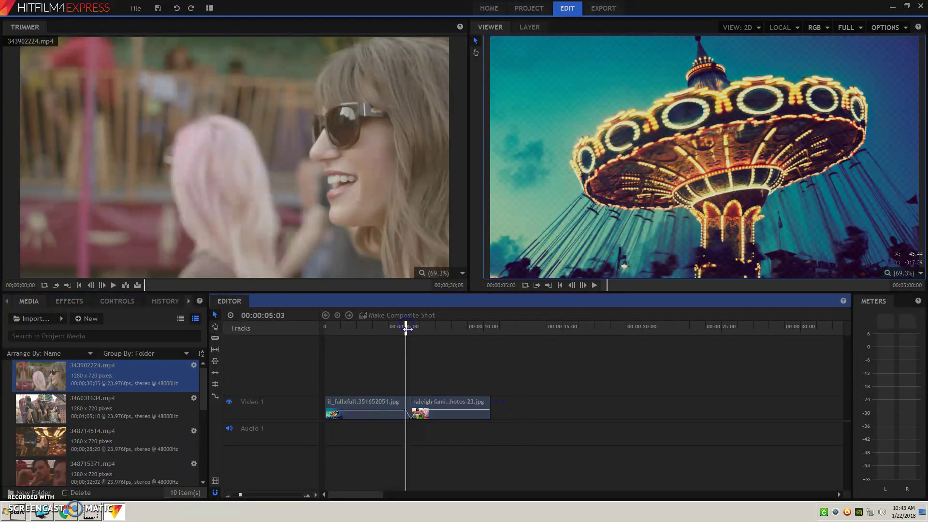
pyautogui.moveTo(414, 328); pyautogui.dragTo(491, 339)
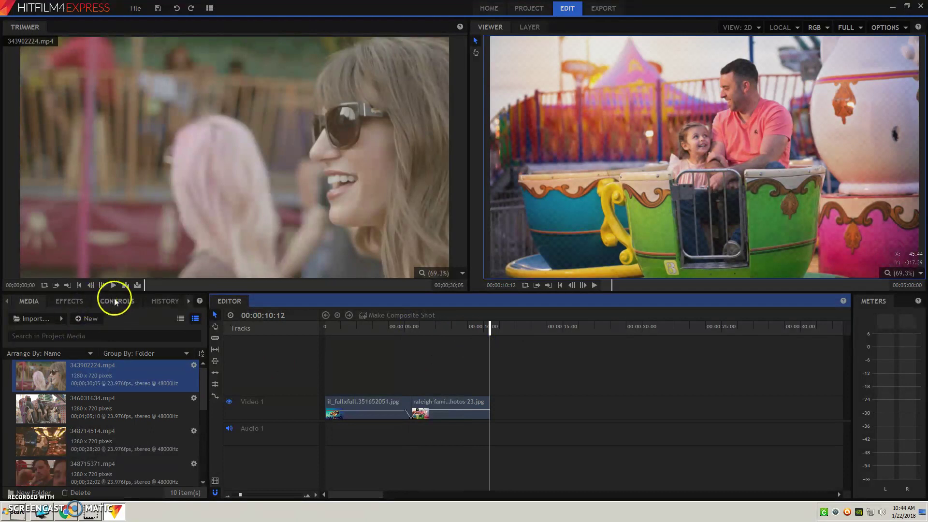
pyautogui.moveTo(128, 289); pyautogui.dragTo(515, 443)
pyautogui.click(485, 415)
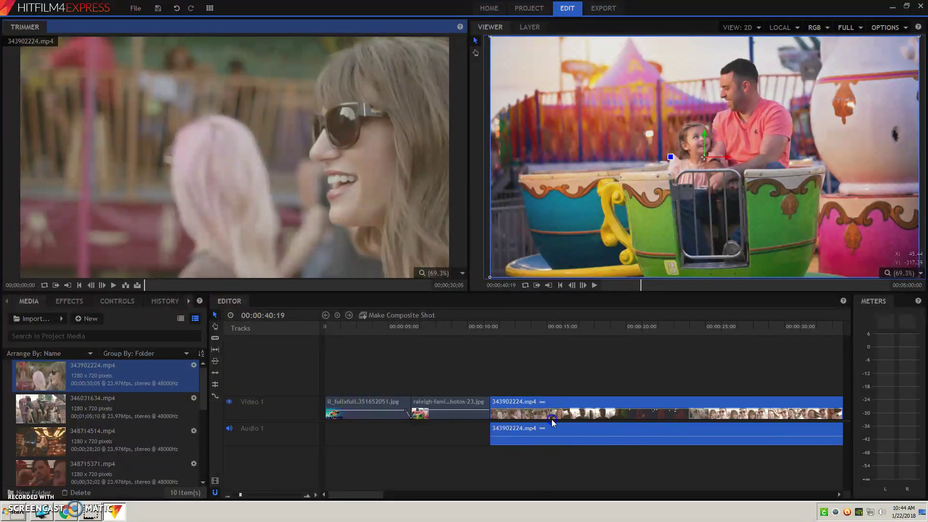
pyautogui.click(555, 438)
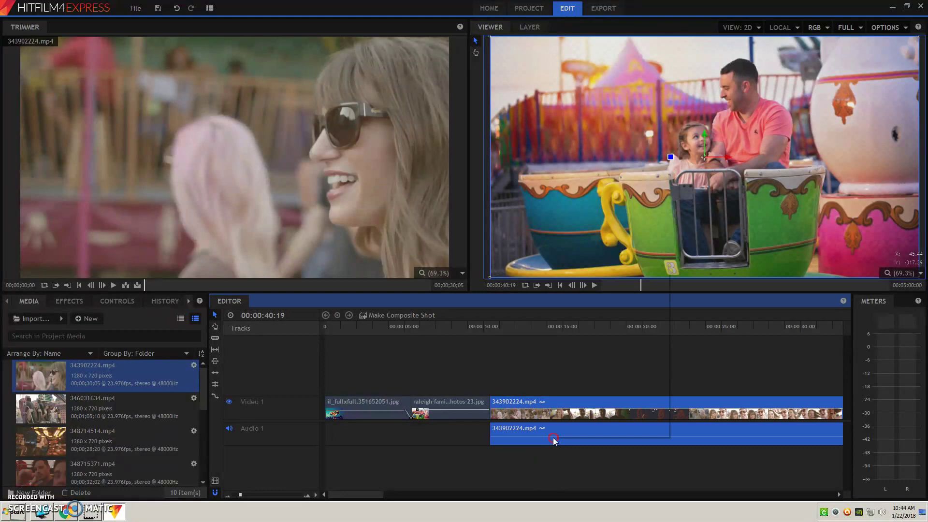
pyautogui.rightClick(553, 437)
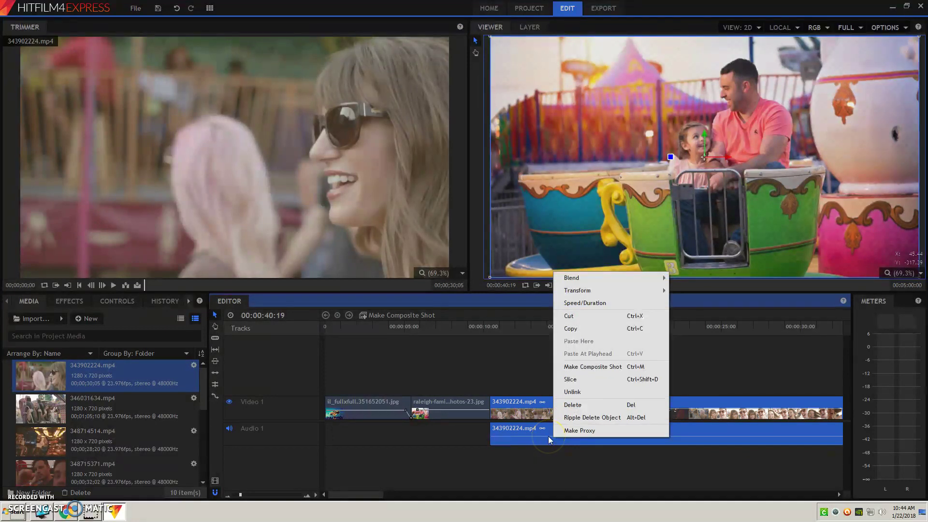
pyautogui.click(572, 392)
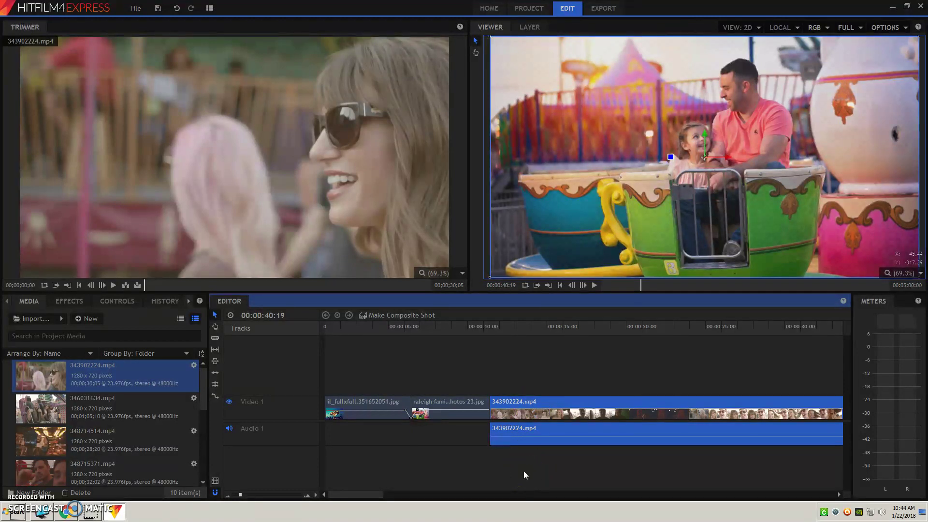
pyautogui.click(524, 471)
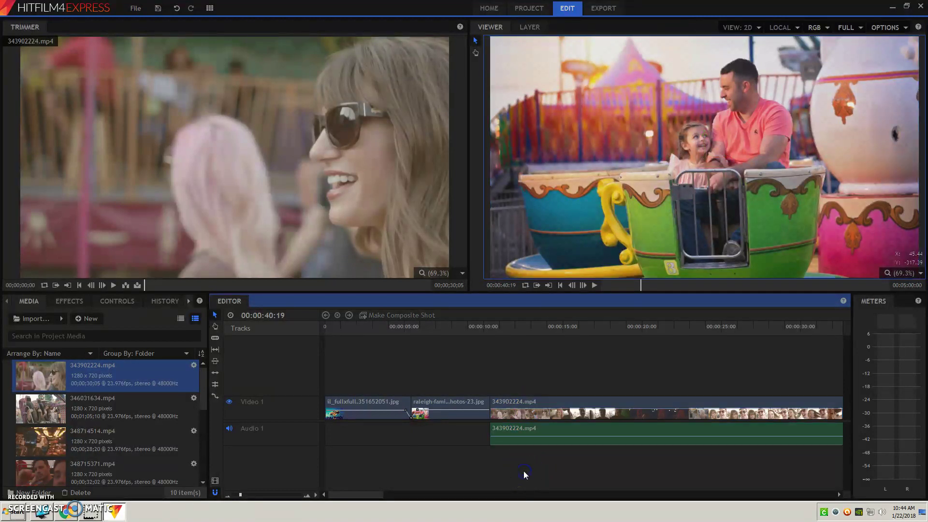
pyautogui.click(546, 429)
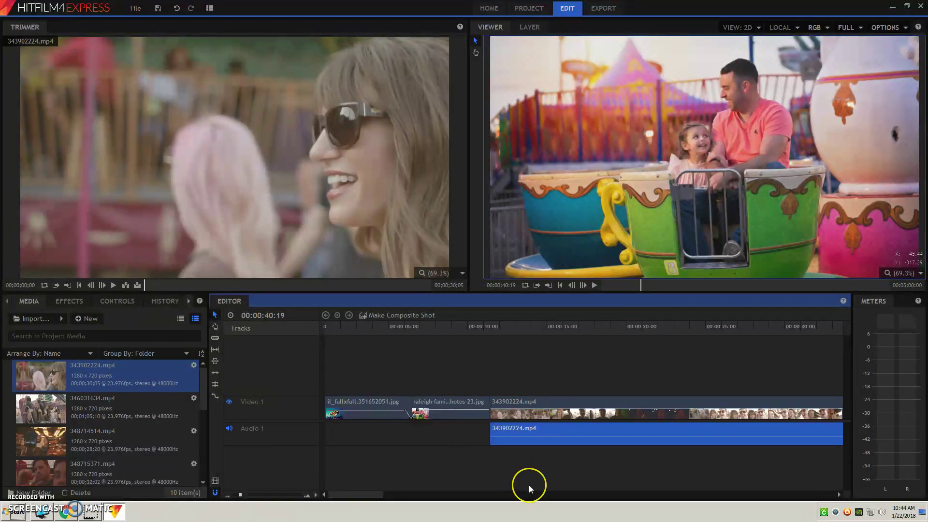
pyautogui.press('Delete')
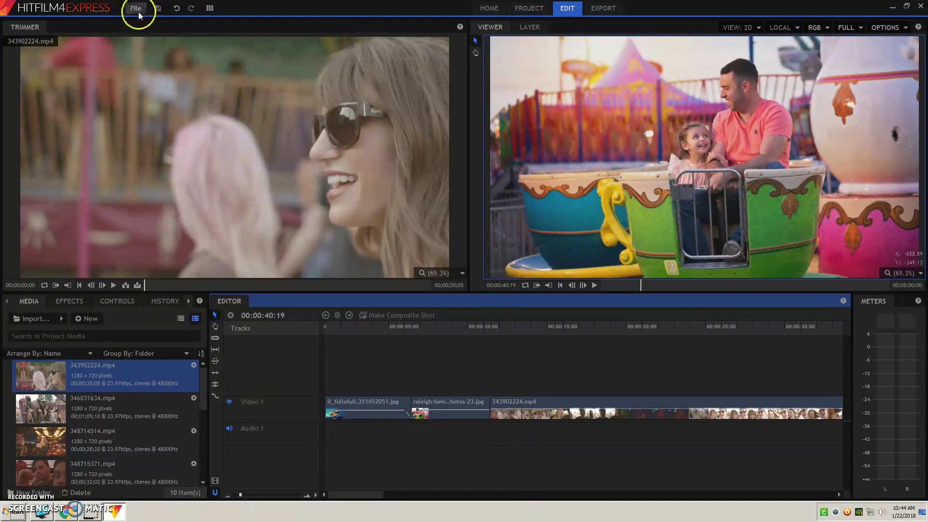
pyautogui.click(175, 9)
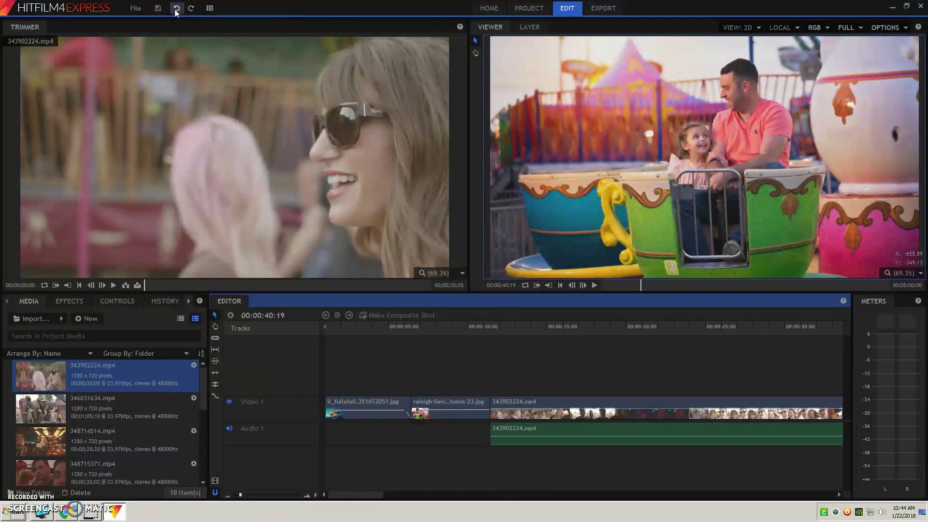
# Relink the fair video to its audio, set its blend to Color Burn, and preview from 10 seconds.
pyautogui.click(414, 172)
pyautogui.click(514, 467)
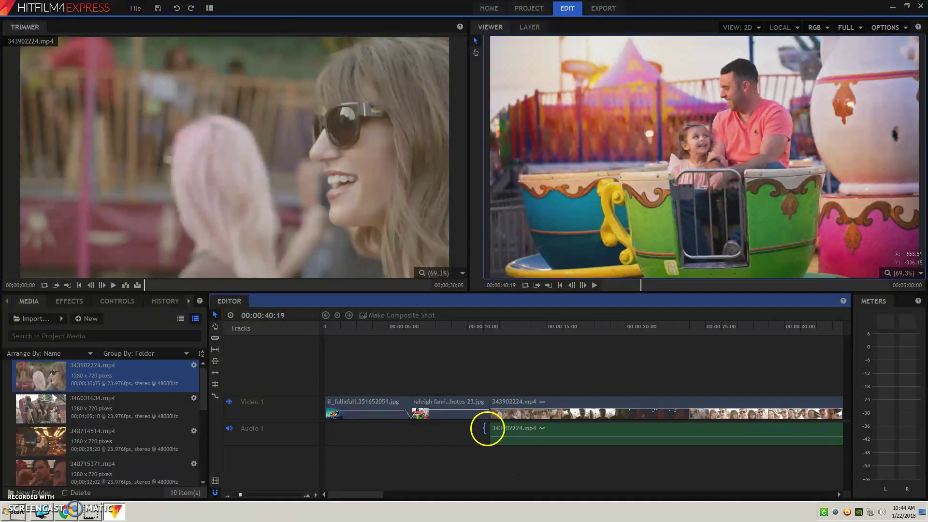
pyautogui.moveTo(489, 428)
pyautogui.mouseDown()
pyautogui.moveTo(493, 408)
pyautogui.moveTo(509, 407)
pyautogui.mouseUp()
pyautogui.rightClick(500, 406)
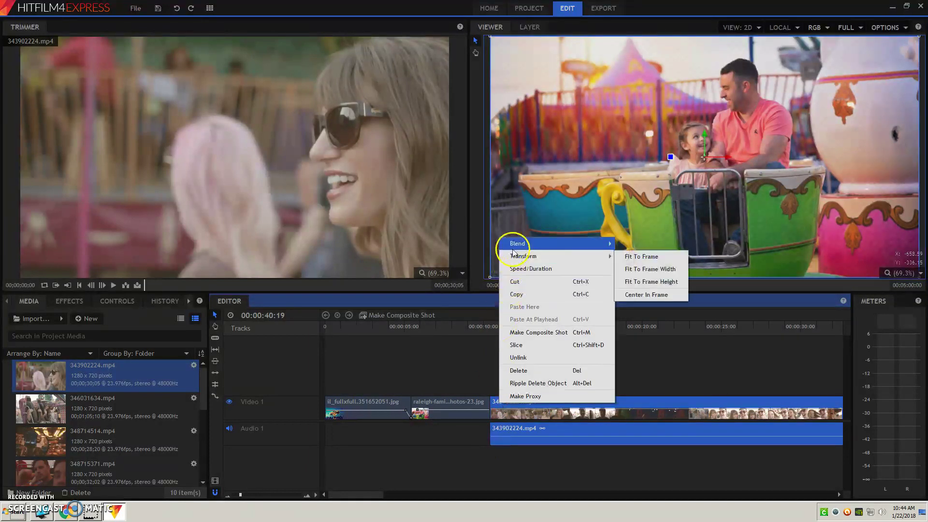
pyautogui.moveTo(514, 243)
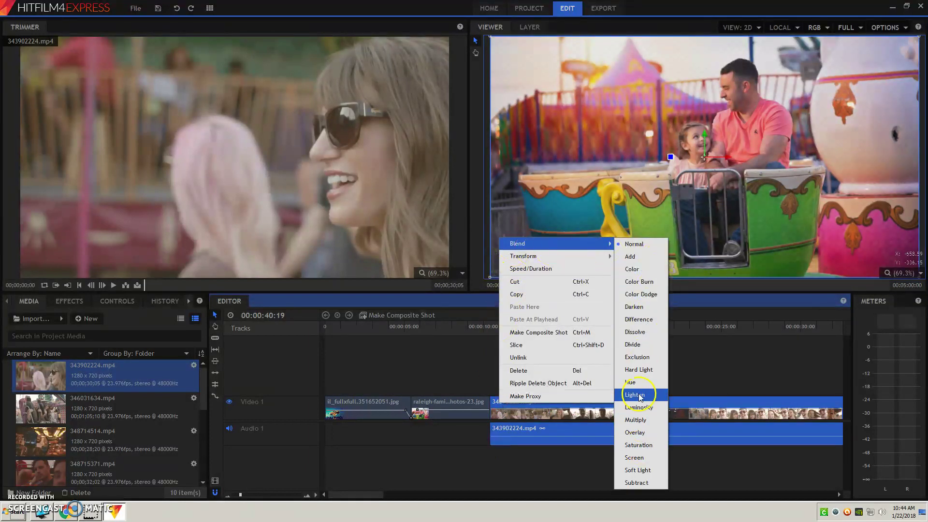
pyautogui.click(639, 281)
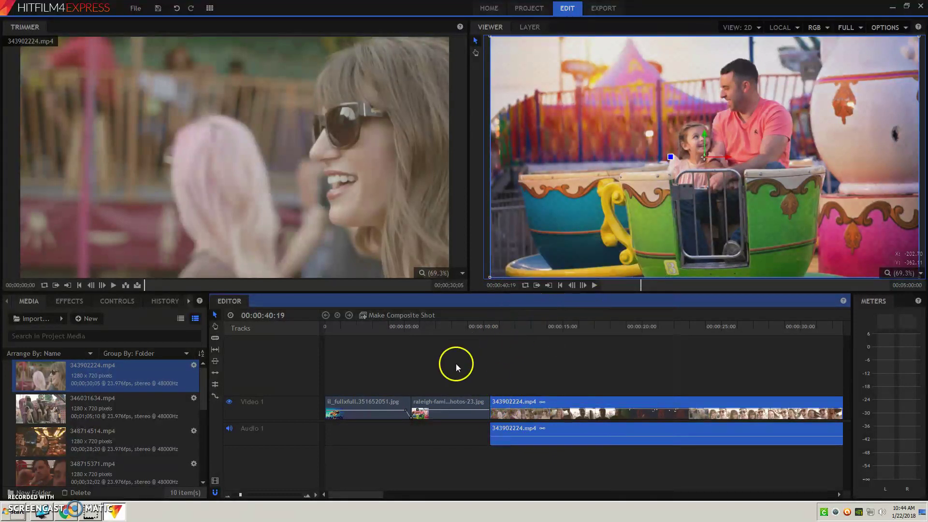
pyautogui.click(482, 401)
pyautogui.click(484, 324)
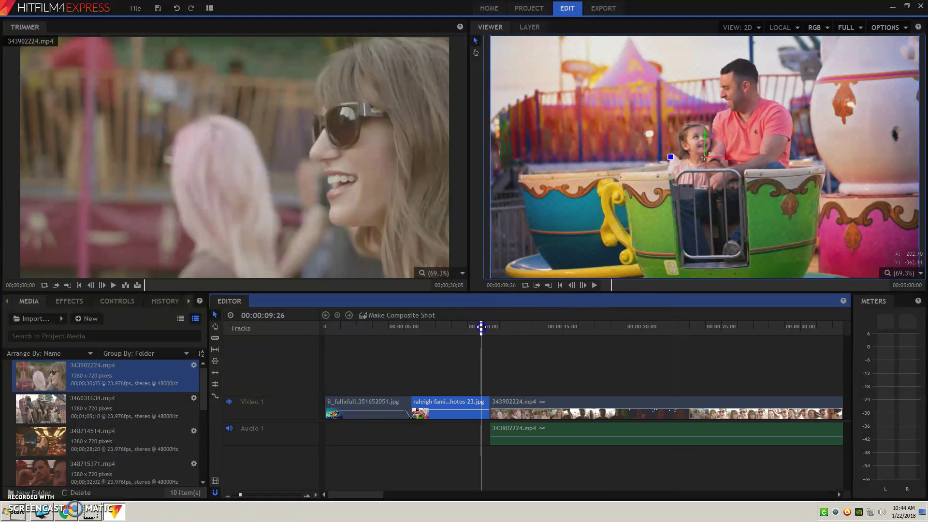
pyautogui.click(596, 286)
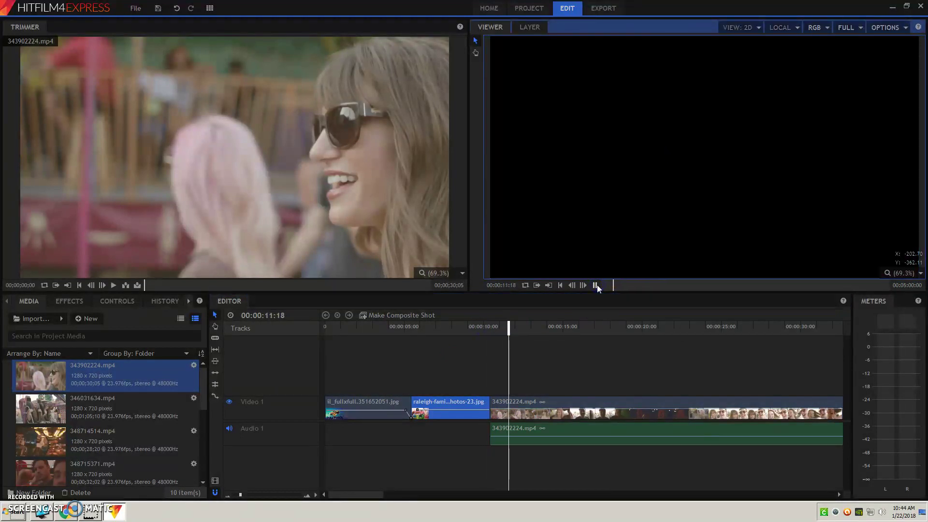
pyautogui.click(561, 392)
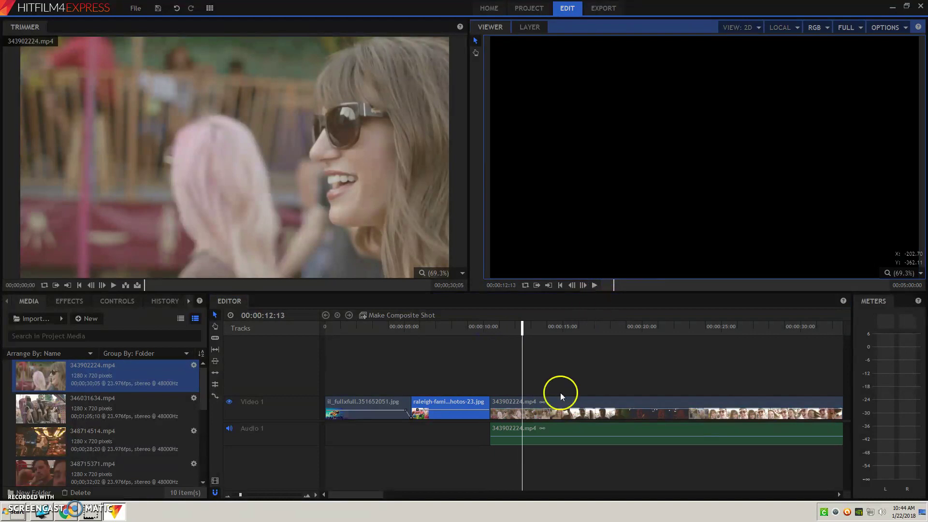
# Set the fair video clip's blend mode back to Normal.
pyautogui.rightClick(520, 419)
pyautogui.moveTo(599, 257)
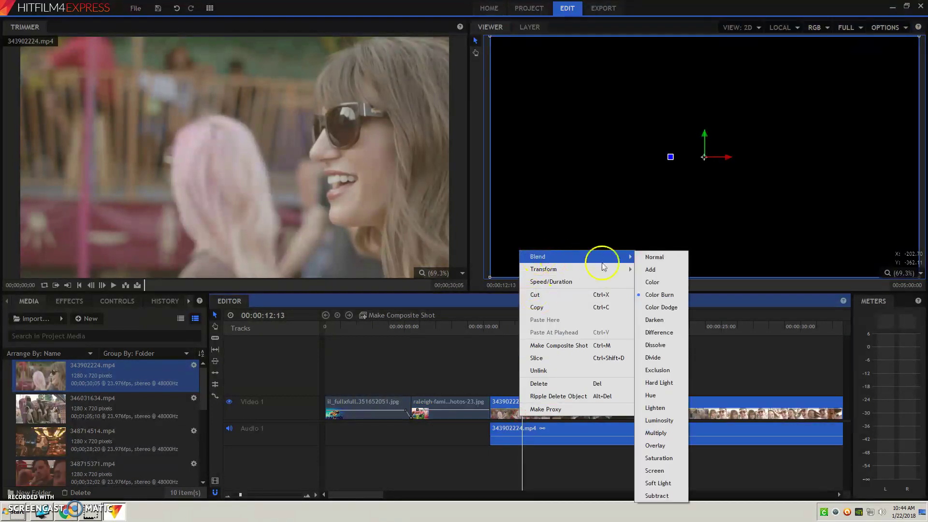
pyautogui.click(661, 261)
pyautogui.moveTo(522, 342); pyautogui.dragTo(481, 344)
pyautogui.click(481, 365)
pyautogui.click(495, 407)
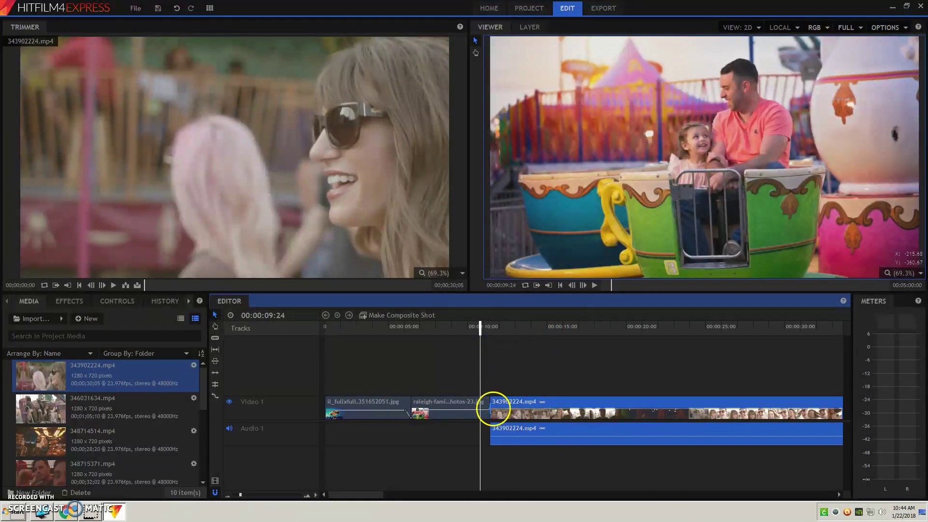
pyautogui.click(498, 408)
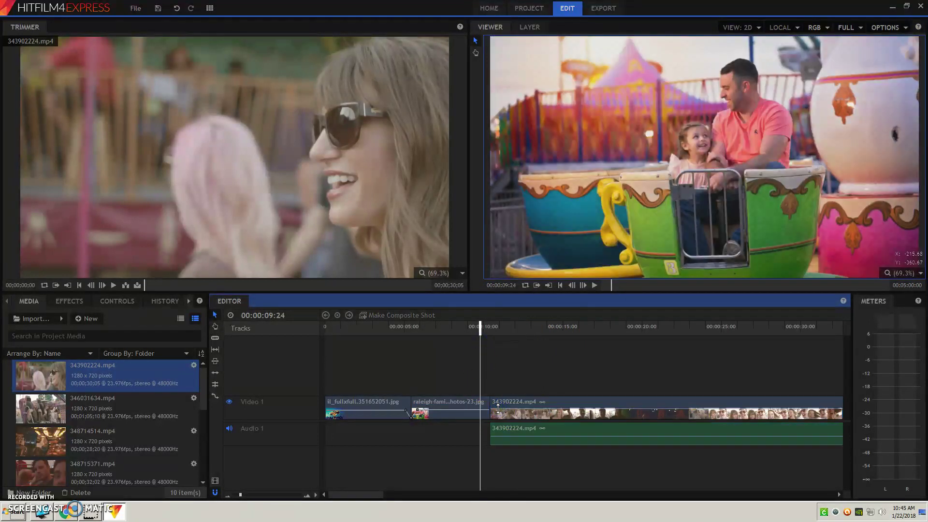
# Slice the fair video and audio at about 20 and 28 seconds, then return to the Selection tool.
pyautogui.click(498, 409)
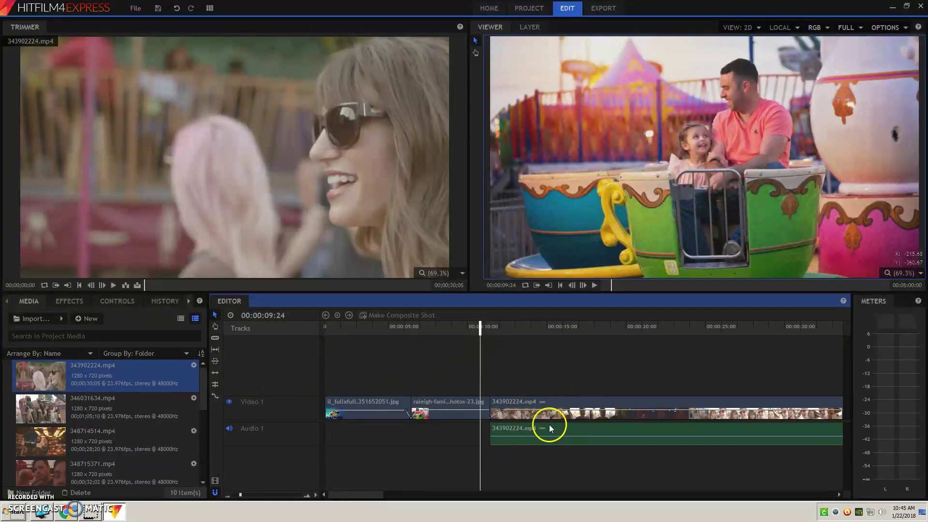
pyautogui.click(563, 402)
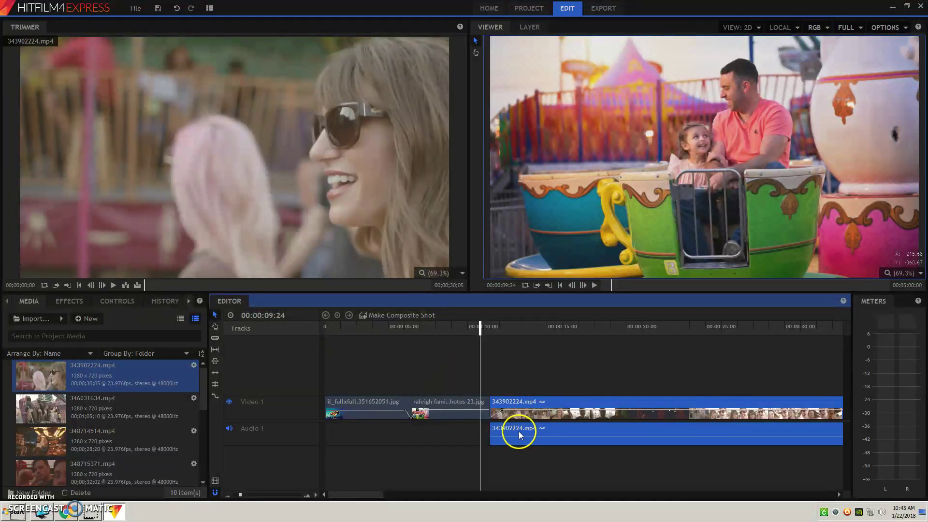
pyautogui.click(216, 338)
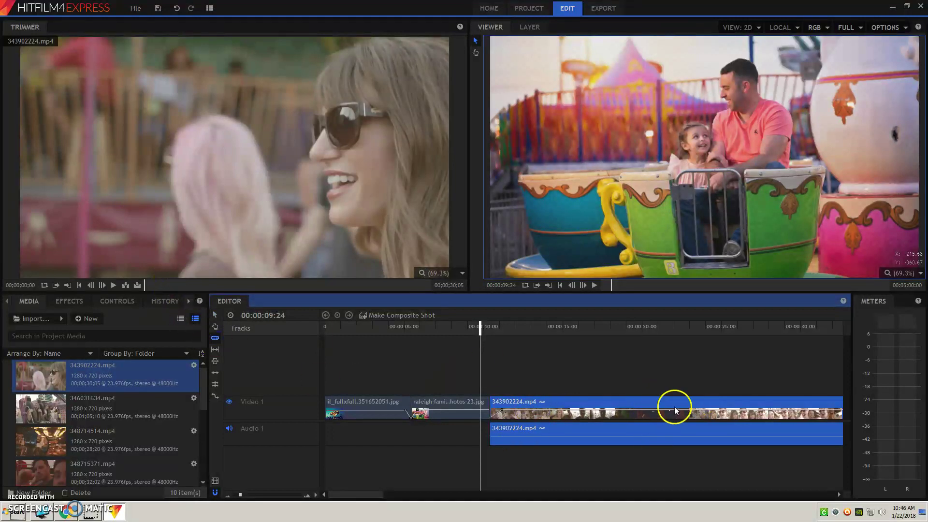
pyautogui.click(629, 409)
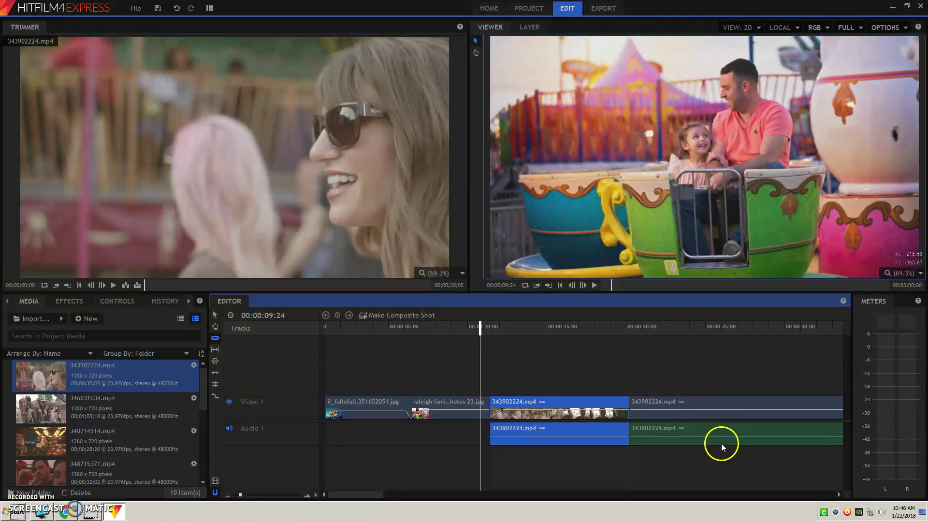
pyautogui.moveTo(355, 497); pyautogui.dragTo(385, 495)
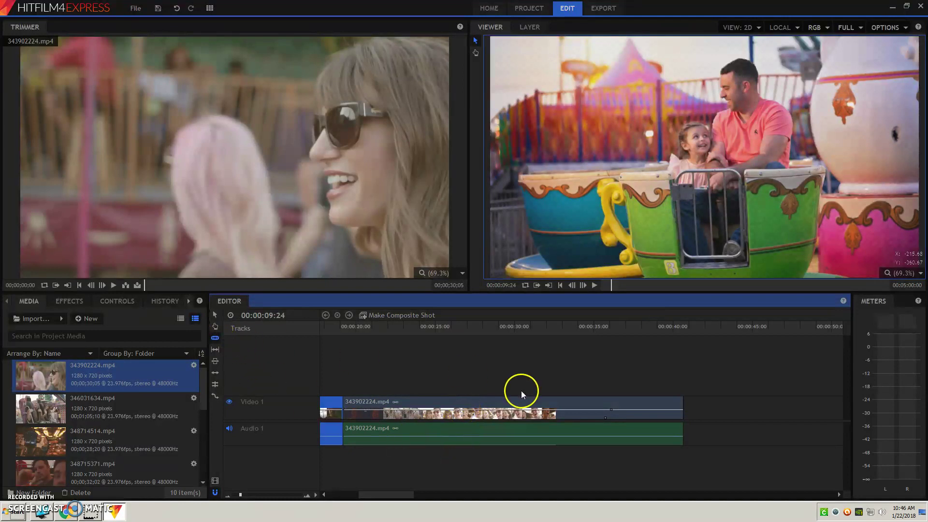
pyautogui.click(466, 387)
pyautogui.moveTo(394, 497); pyautogui.dragTo(358, 495)
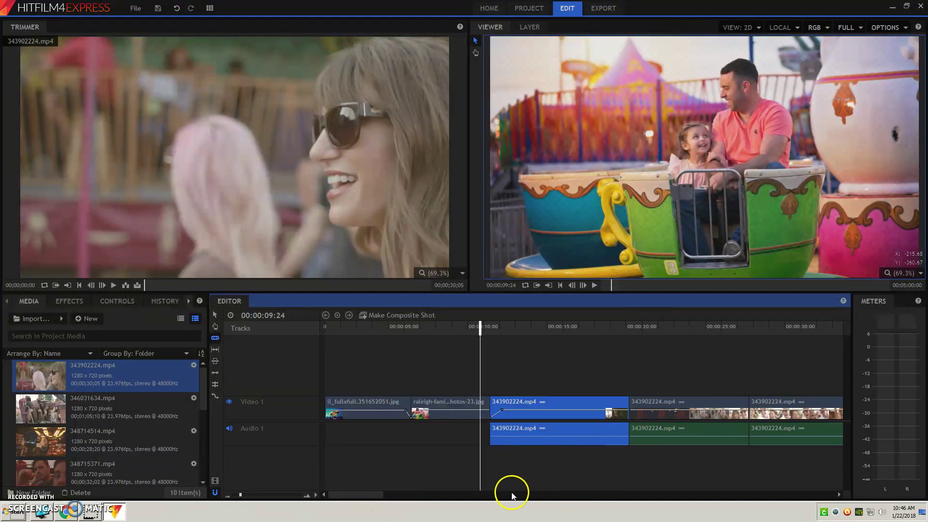
pyautogui.click(213, 319)
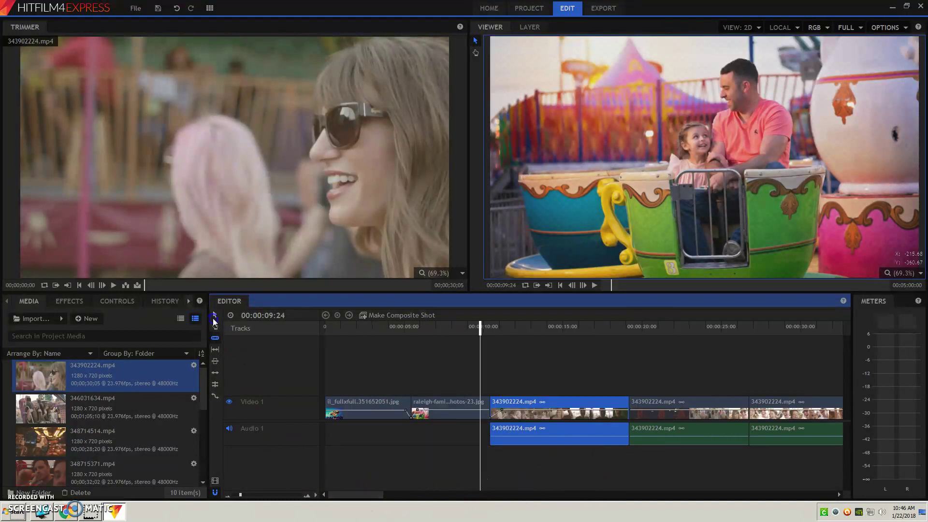
pyautogui.click(701, 409)
pyautogui.click(585, 399)
# Delete the first 343902224.mp4 piece, butt the other two against the photos, and trim the last piece's end.
pyautogui.press('Delete')
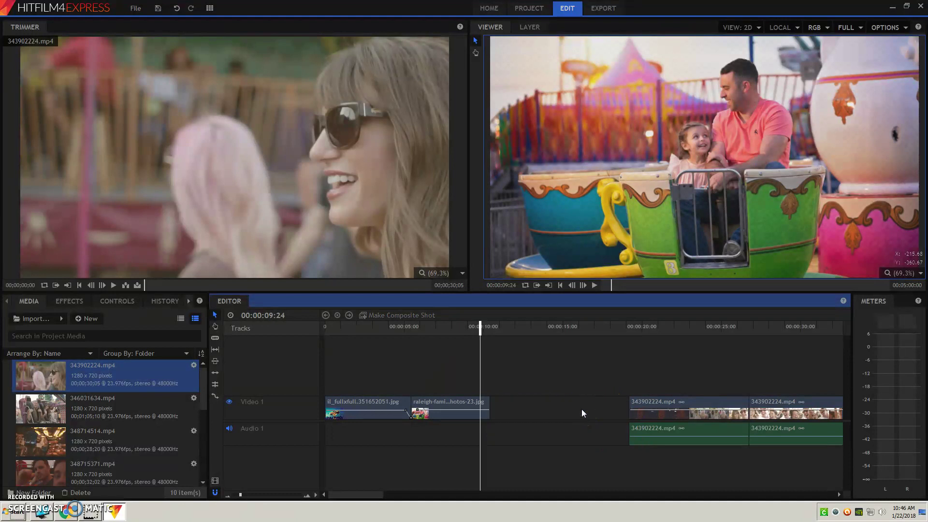
pyautogui.moveTo(666, 404); pyautogui.dragTo(526, 412)
pyautogui.moveTo(777, 408); pyautogui.dragTo(658, 410)
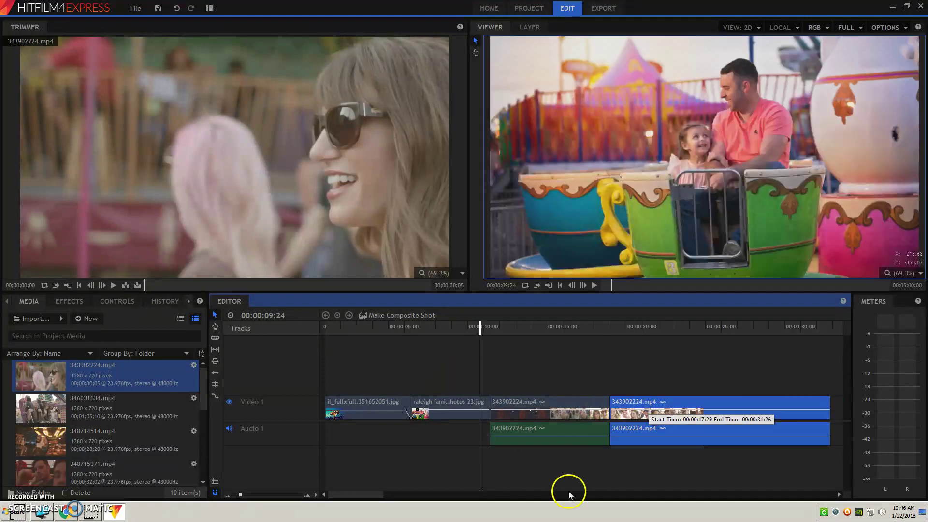
pyautogui.click(386, 495)
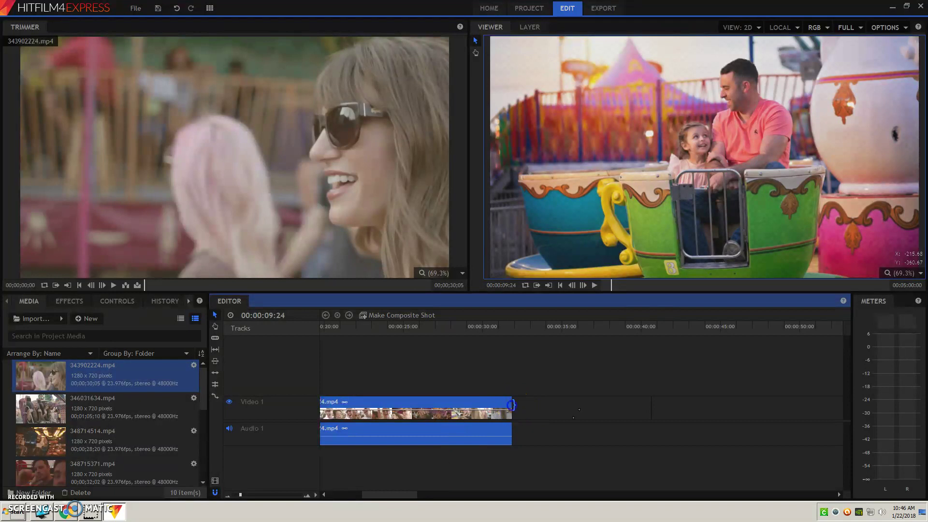
pyautogui.moveTo(514, 406)
pyautogui.mouseDown()
pyautogui.moveTo(469, 408)
pyautogui.moveTo(516, 402)
pyautogui.mouseUp()
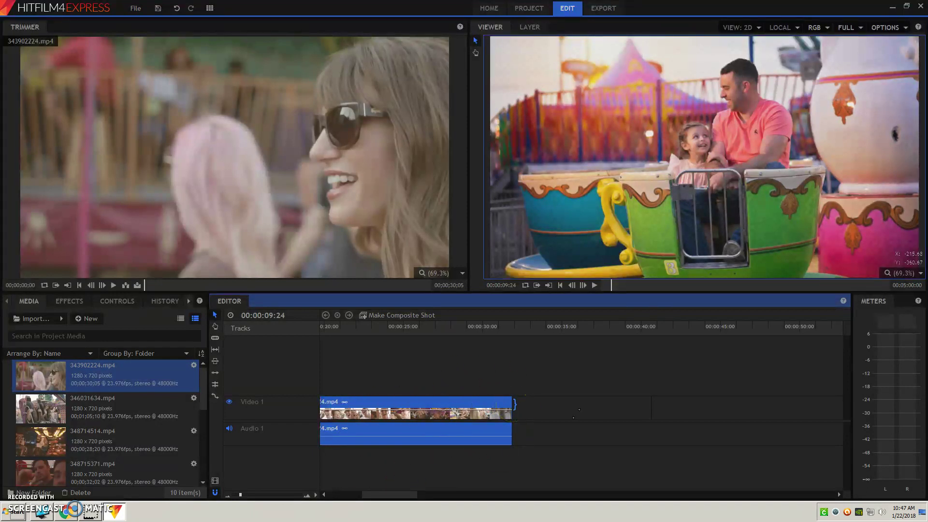
# Zoom the timeline fully out and bring up the video clip's Transform fitting options.
pyautogui.moveTo(404, 494); pyautogui.dragTo(370, 496)
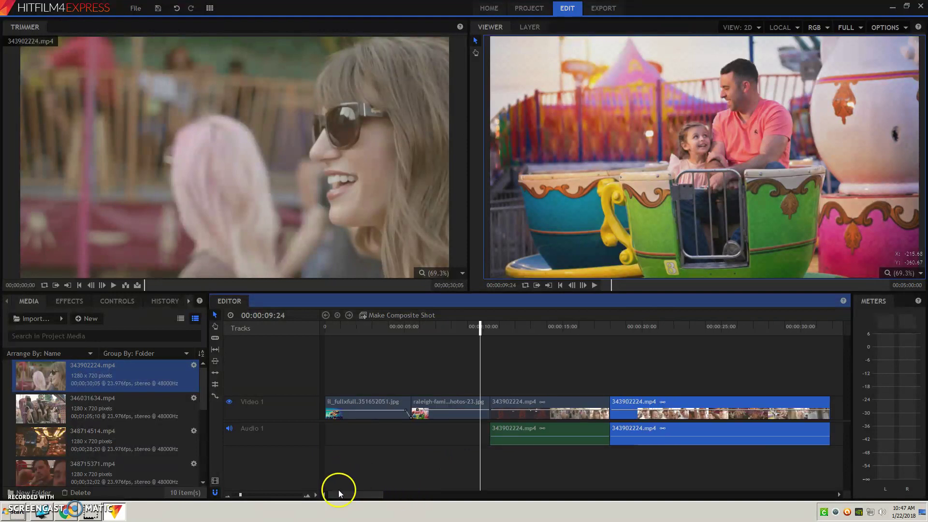
pyautogui.click(230, 496)
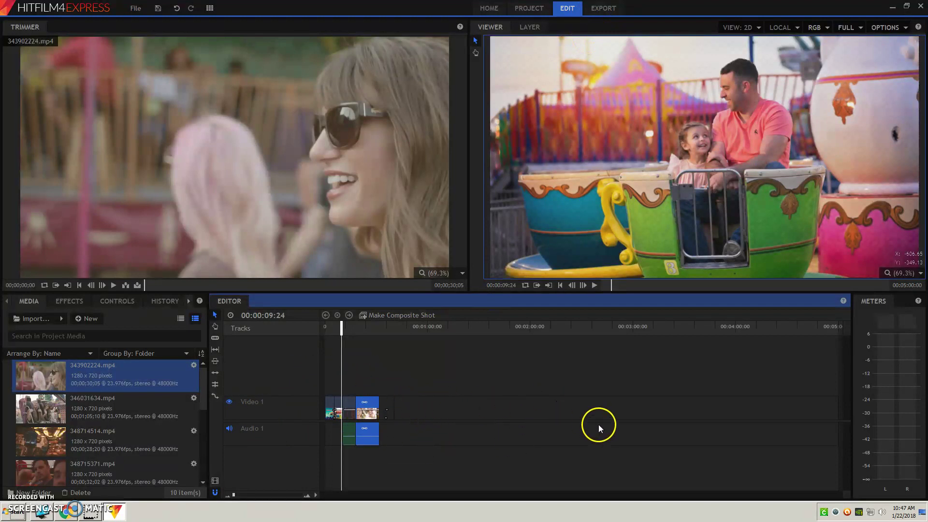
pyautogui.rightClick(373, 406)
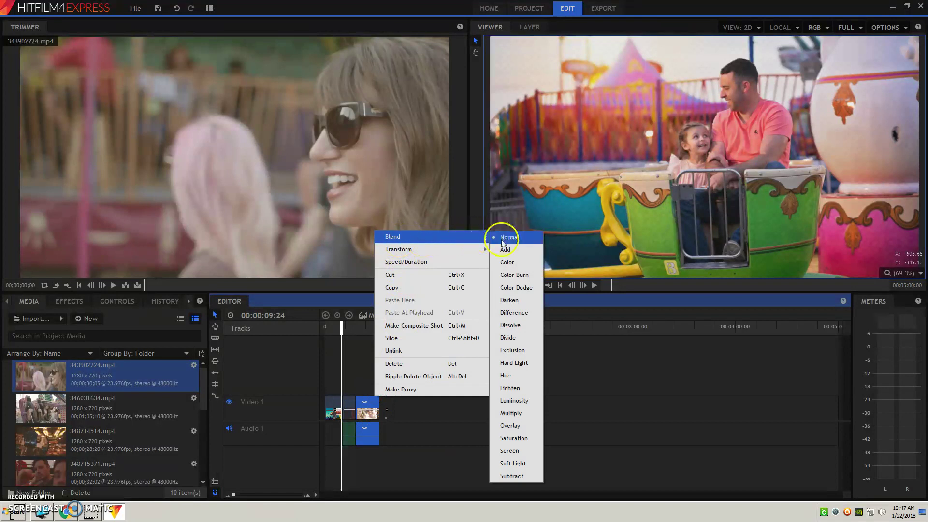
pyautogui.moveTo(409, 249)
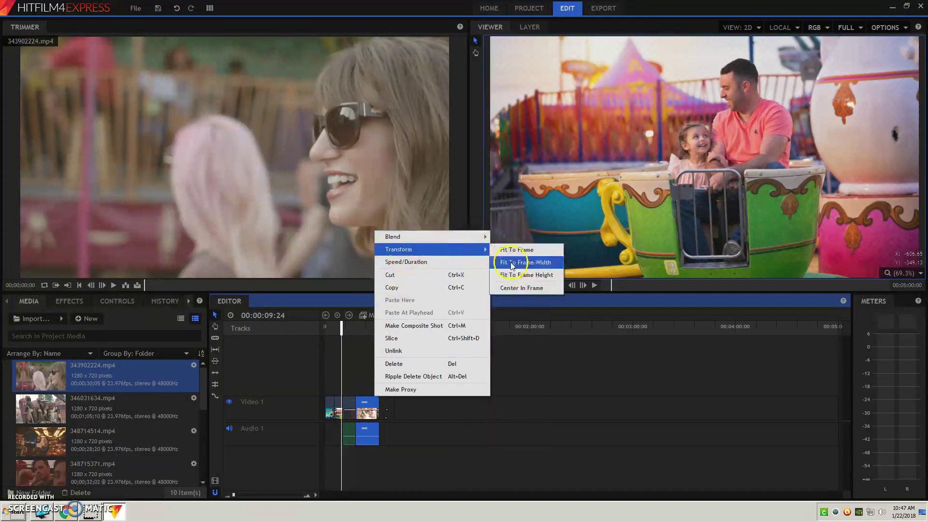